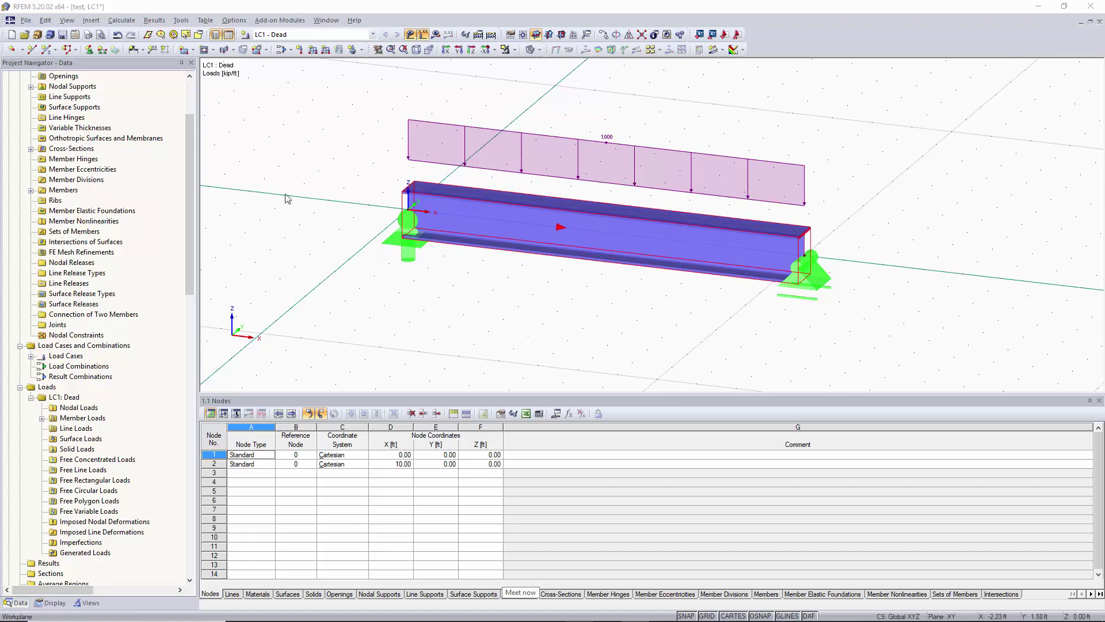
Step: Create a new 3D model named "Video 3" in the Tutorial videos project, using the ASCE 7-16 standard
{"action": "left_click", "coordinate": [11, 35]}
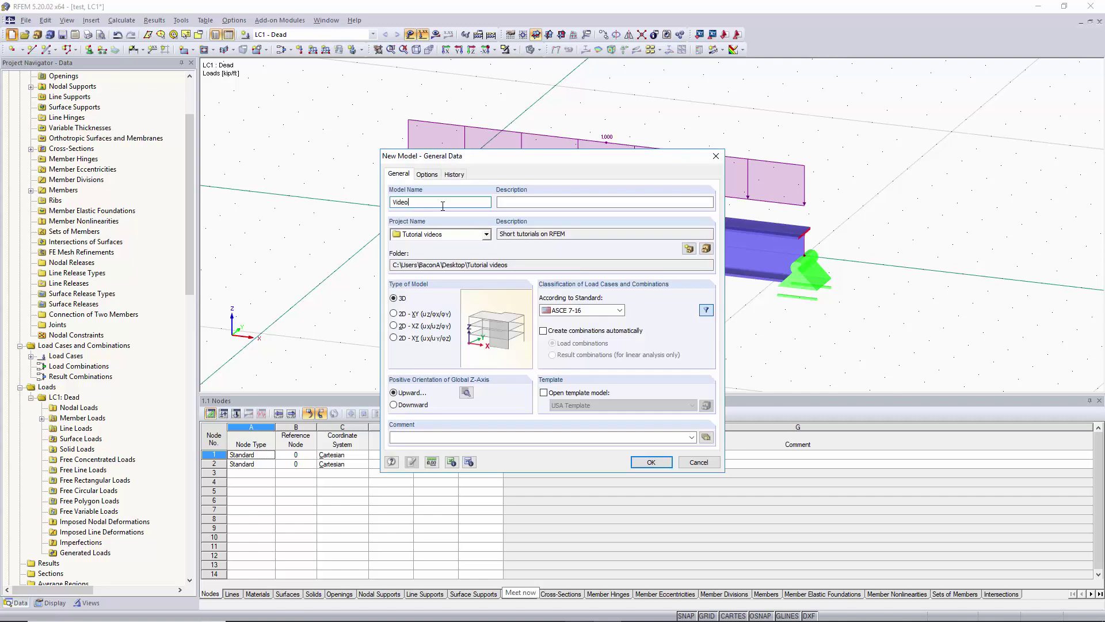
{"action": "left_click", "coordinate": [646, 464]}
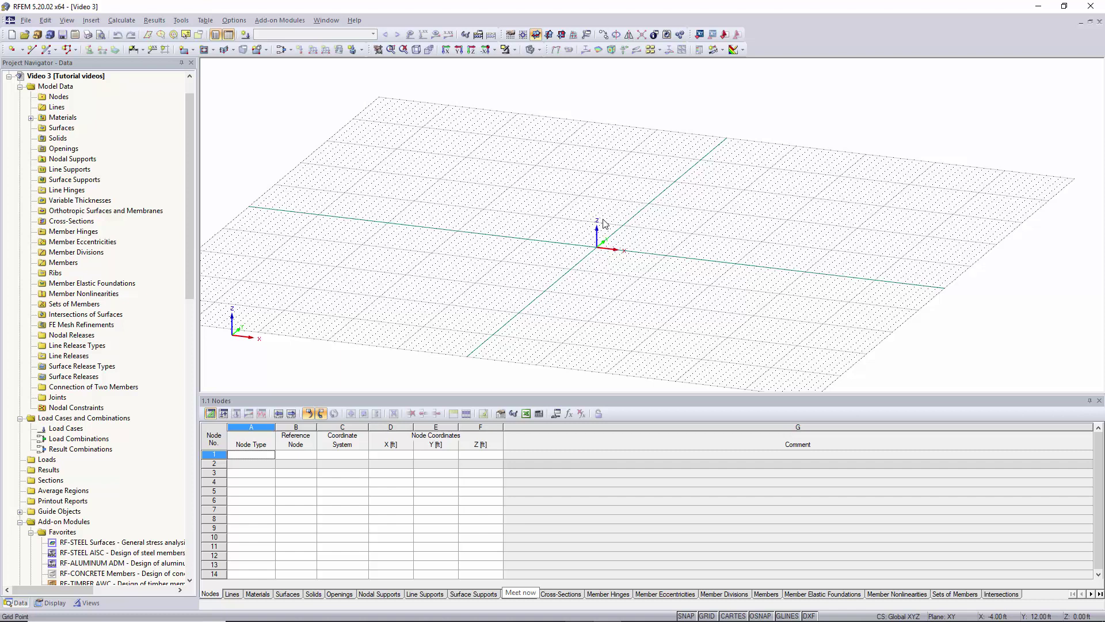
Step: Insert a standard node at the origin with Cartesian coordinates X 0, Y 0 and Z 0 ft
{"action": "left_click", "coordinate": [91, 21]}
{"action": "mouse_move", "coordinate": [122, 37]}
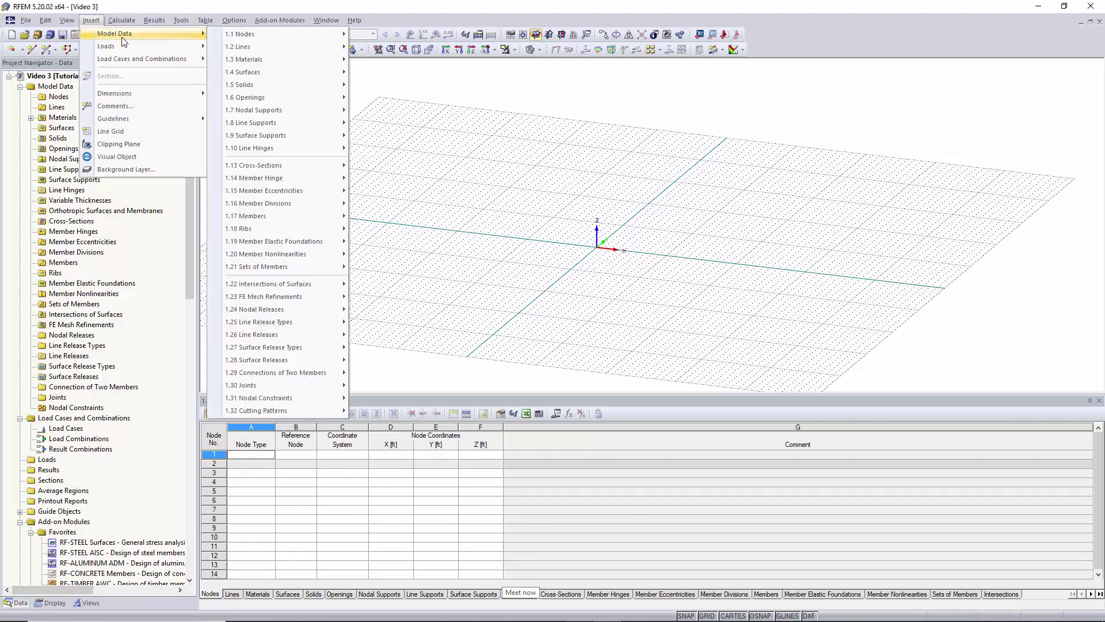
{"action": "mouse_move", "coordinate": [268, 40]}
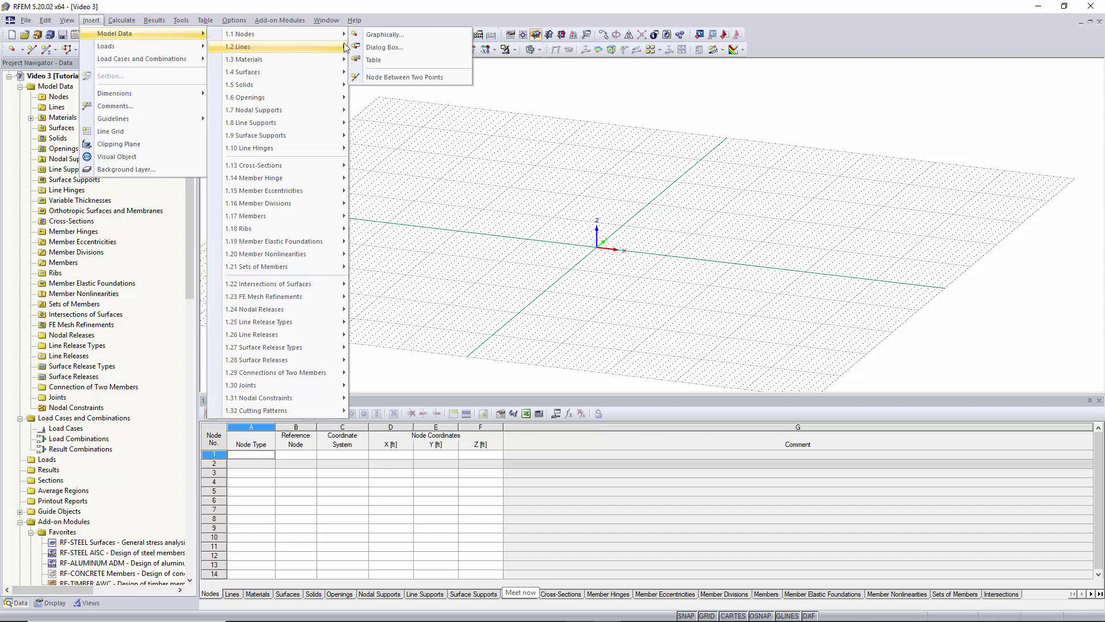
{"action": "left_click", "coordinate": [421, 47]}
{"action": "left_click_drag", "start_coordinate": [594, 183], "coordinate": [584, 146]}
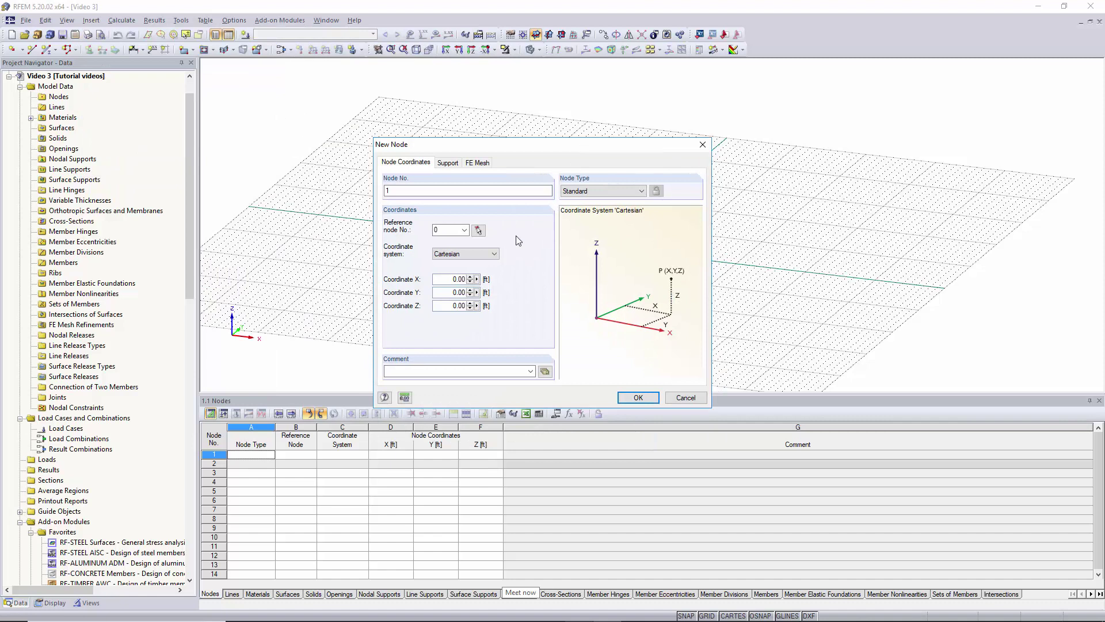
{"action": "left_click", "coordinate": [637, 397]}
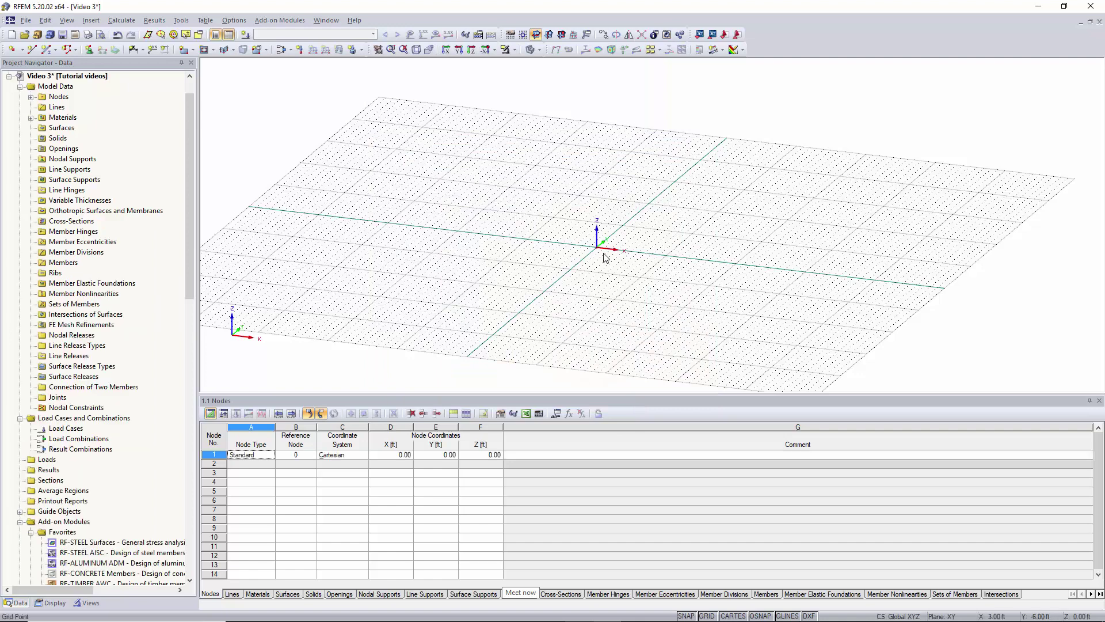
Step: Insert a second standard node on the X-axis with coordinates X 10, Y 0 and Z 0 ft
{"action": "scroll", "coordinate": [603, 252], "scroll_direction": "up", "scroll_amount": 4}
{"action": "scroll", "coordinate": [599, 251], "scroll_direction": "up", "scroll_amount": 1}
{"action": "middle_click_drag", "start_coordinate": [591, 248], "coordinate": [512, 237]}
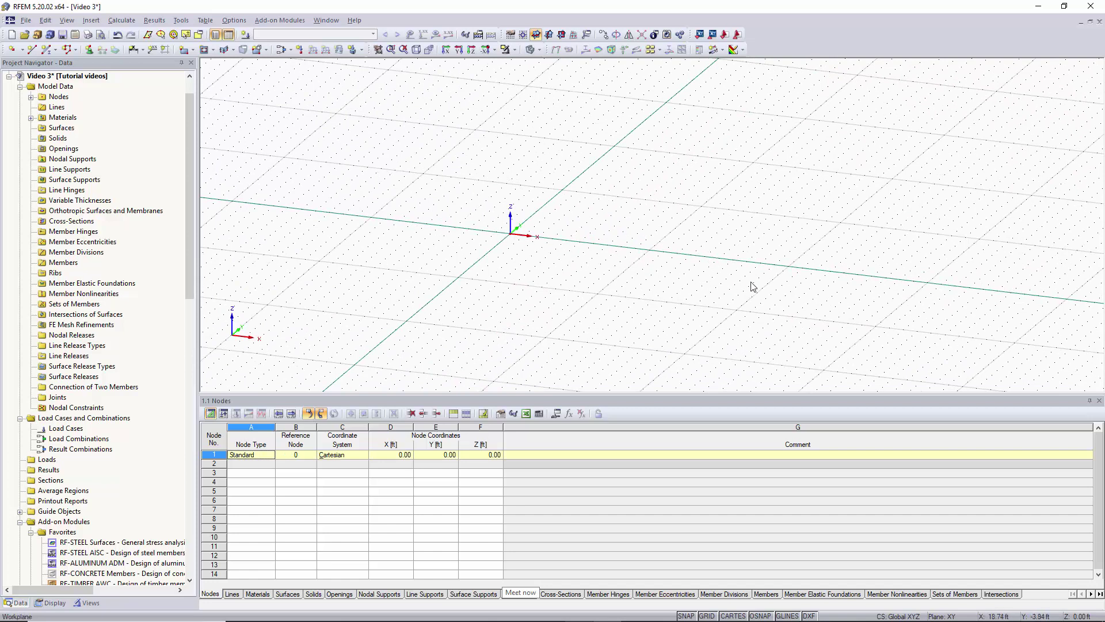
{"action": "left_click", "coordinate": [91, 20]}
{"action": "mouse_move", "coordinate": [106, 35]}
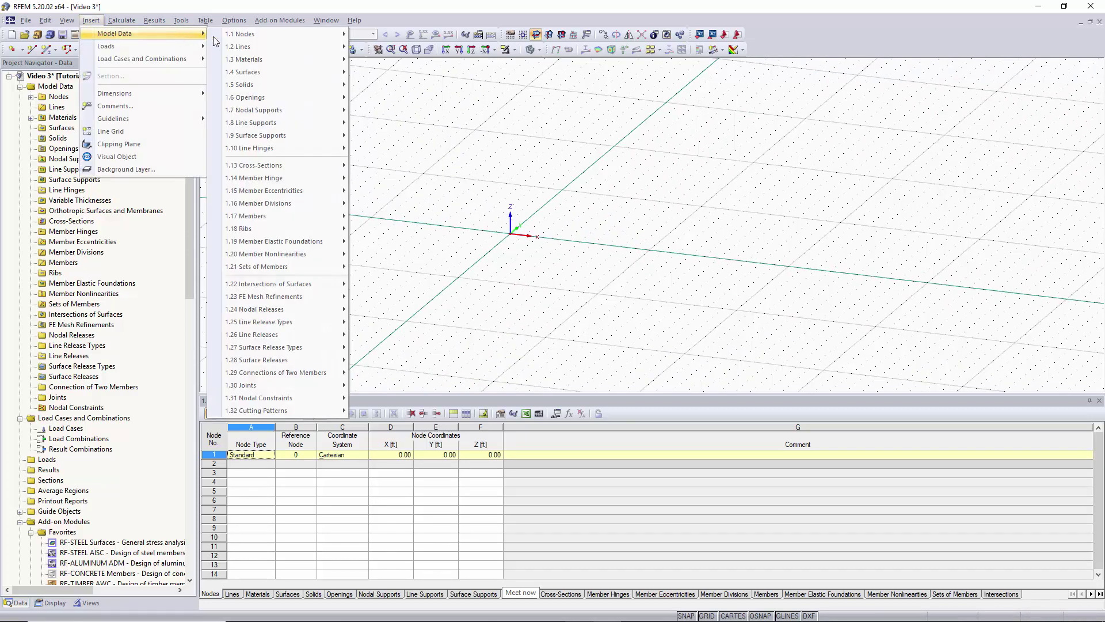
{"action": "mouse_move", "coordinate": [275, 39]}
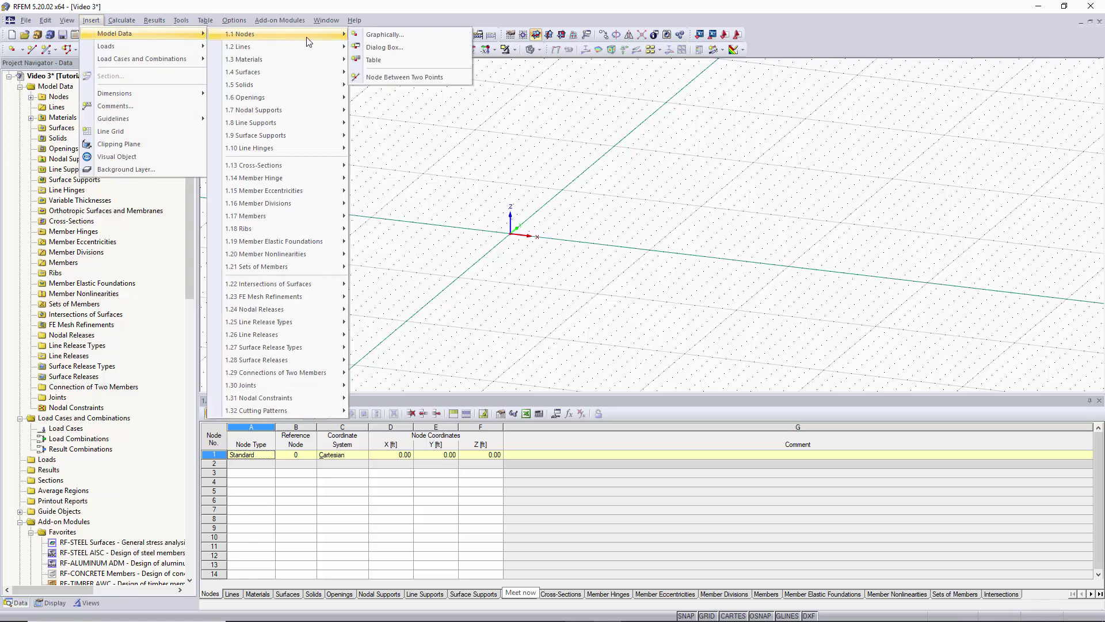
{"action": "left_click", "coordinate": [399, 48]}
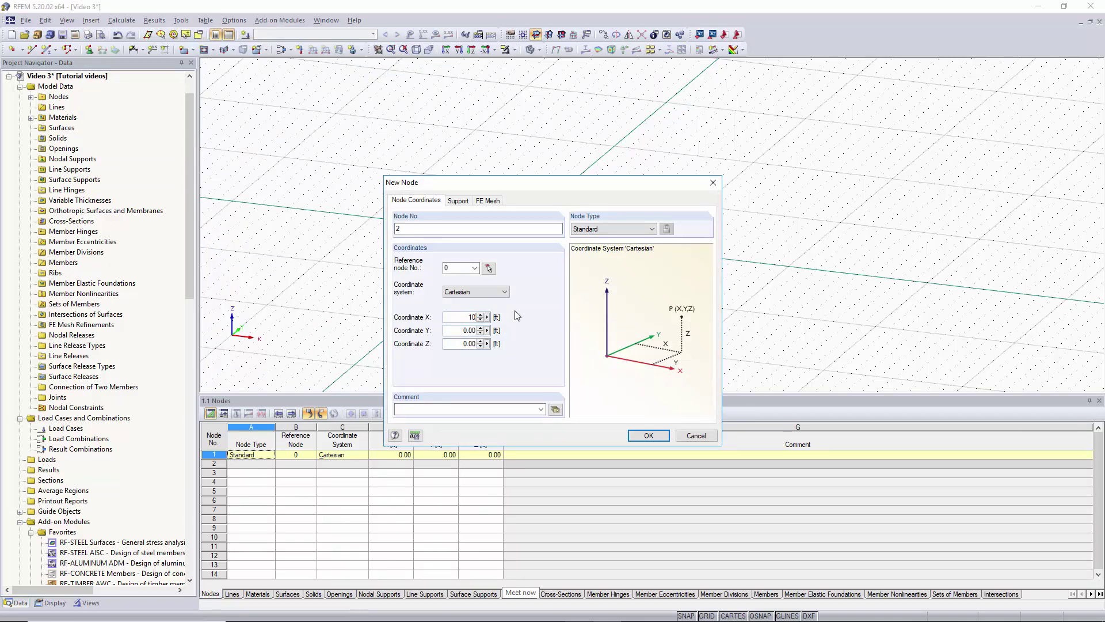
{"action": "left_click", "coordinate": [645, 435]}
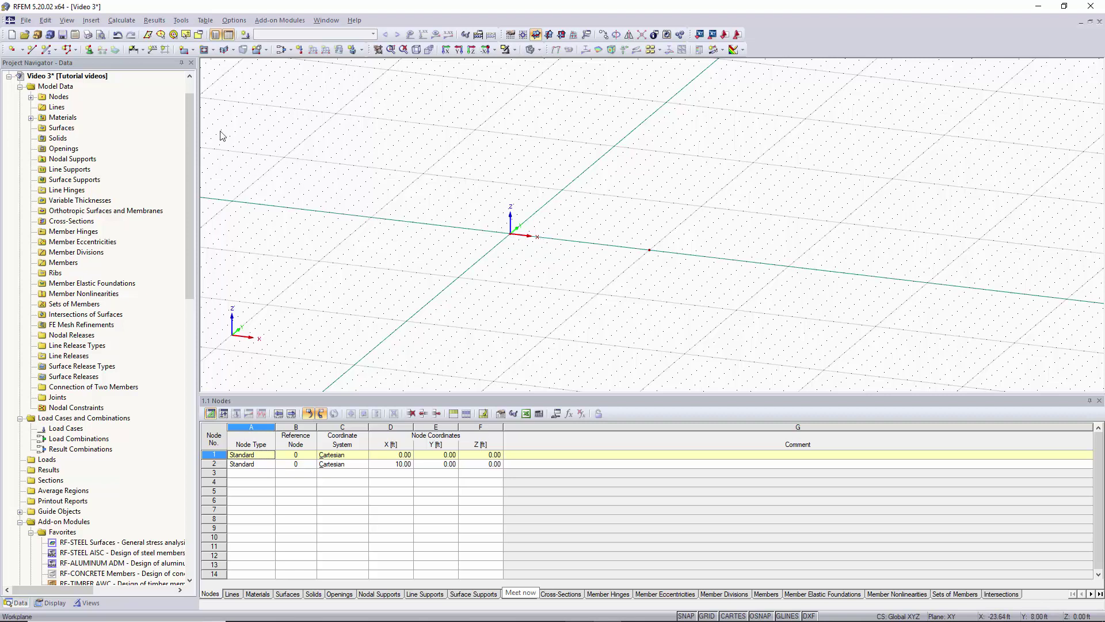
Step: Create a polyline connecting node 1 at the origin to node 2, picking both nodes in the model
{"action": "left_click", "coordinate": [91, 20]}
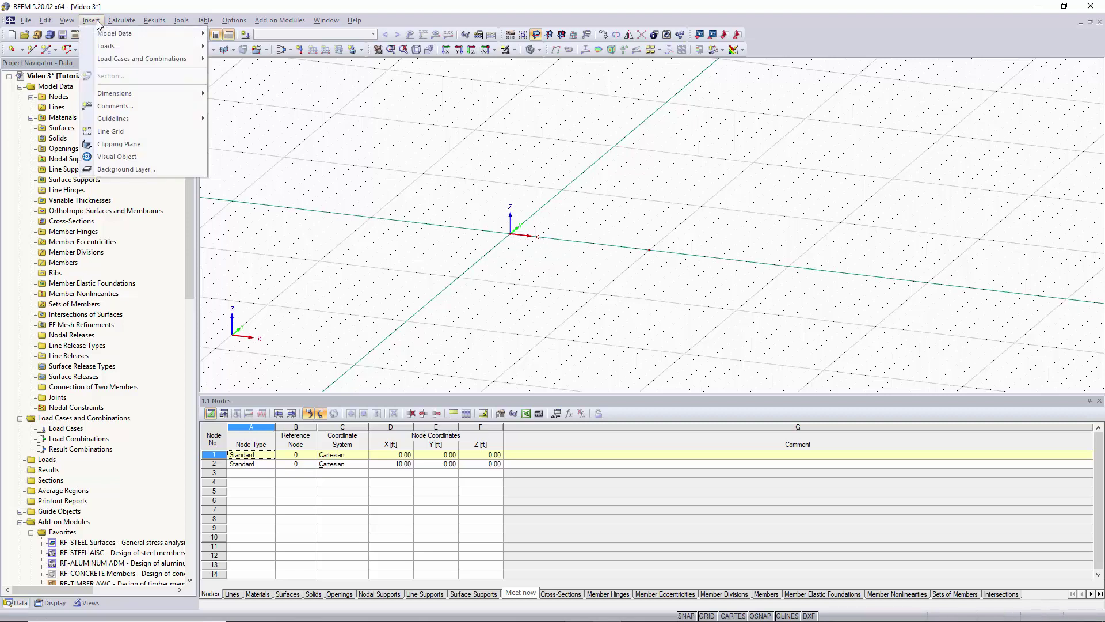
{"action": "mouse_move", "coordinate": [144, 33]}
{"action": "mouse_move", "coordinate": [284, 46]}
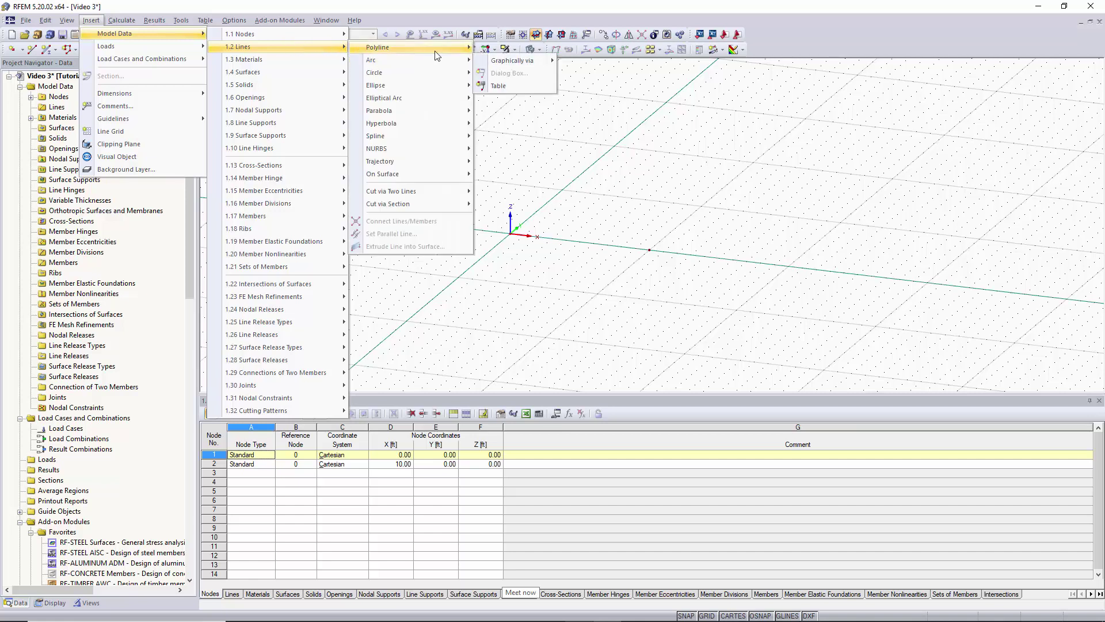
{"action": "mouse_move", "coordinate": [436, 62]}
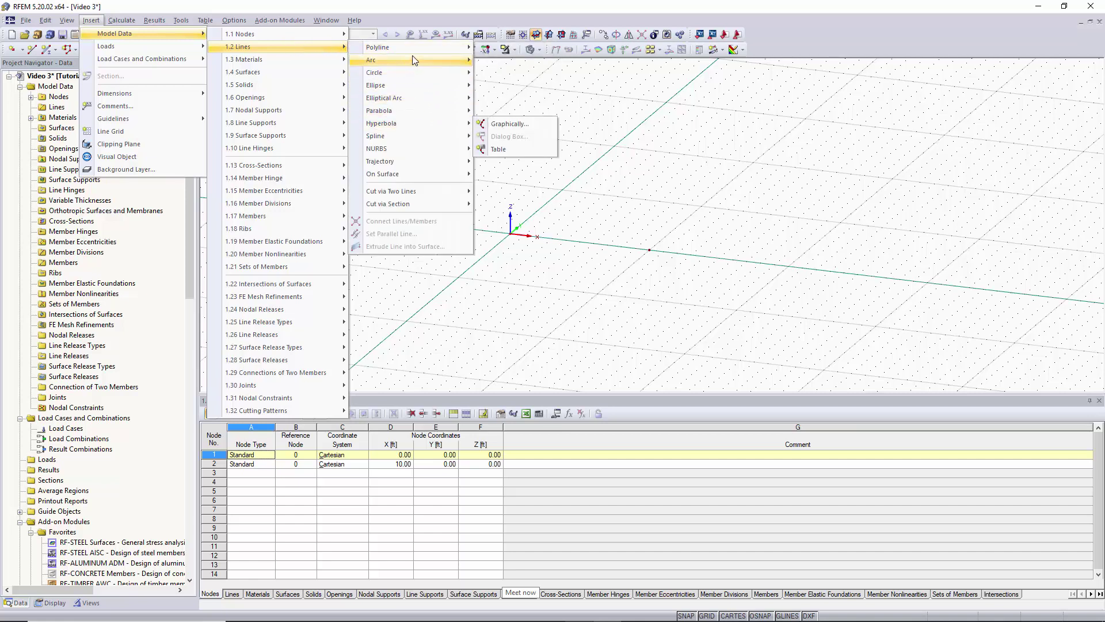
{"action": "mouse_move", "coordinate": [405, 44]}
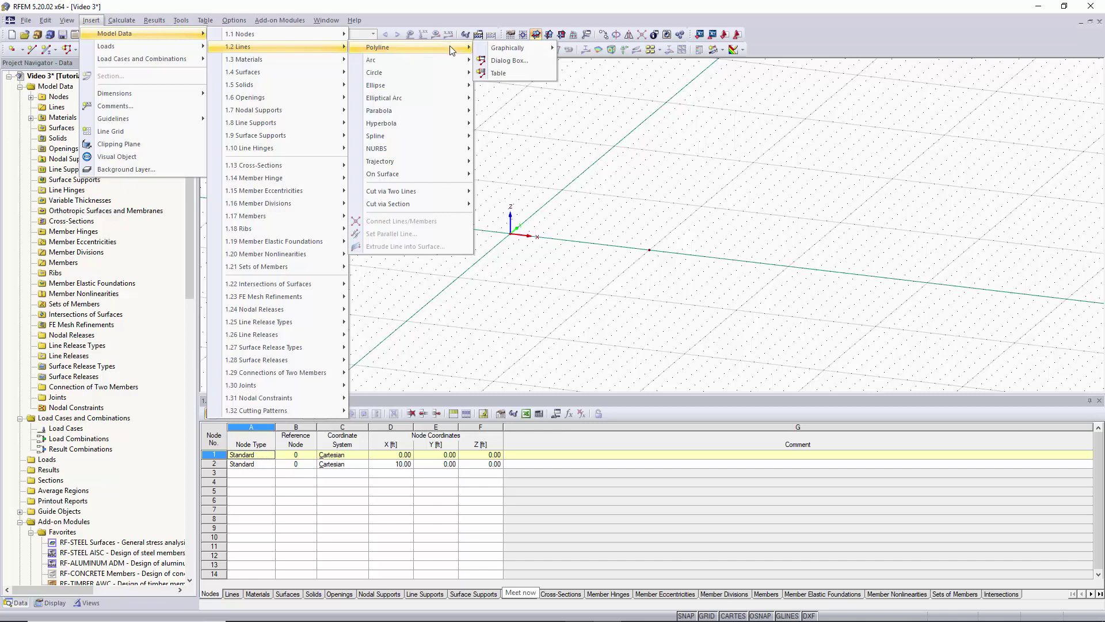
{"action": "left_click", "coordinate": [512, 61]}
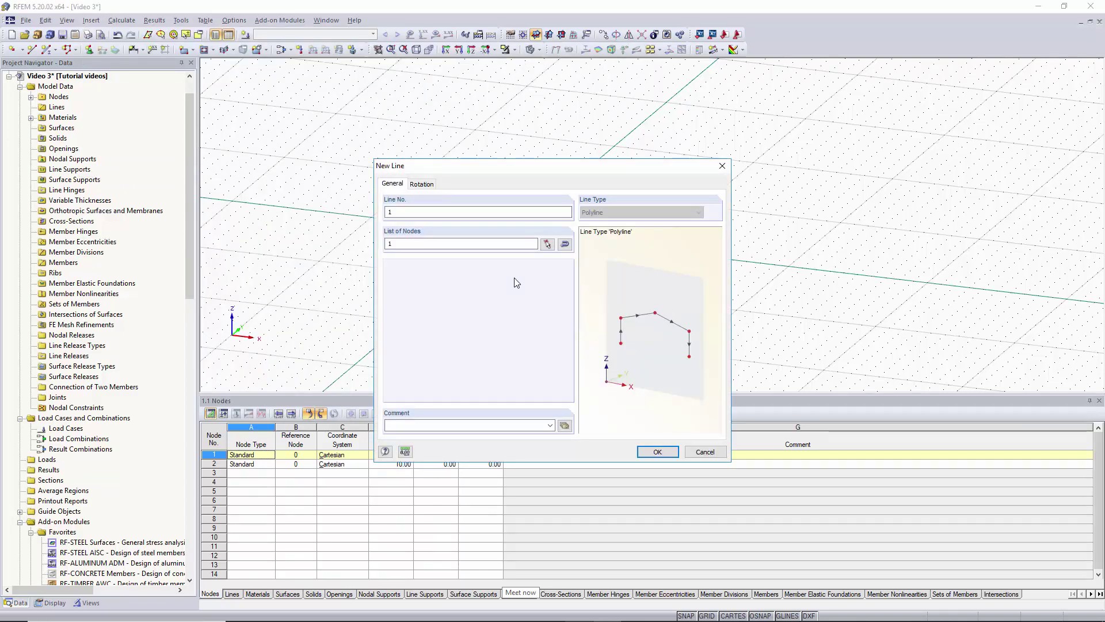
{"action": "left_click", "coordinate": [509, 242]}
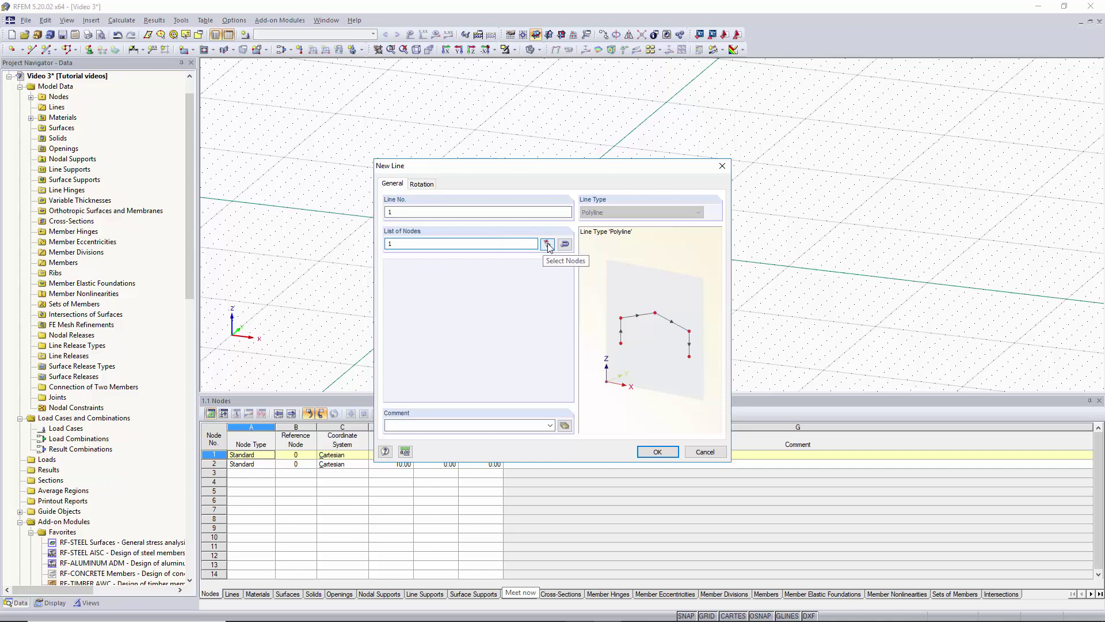
{"action": "left_click", "coordinate": [548, 244]}
{"action": "left_click", "coordinate": [510, 234]}
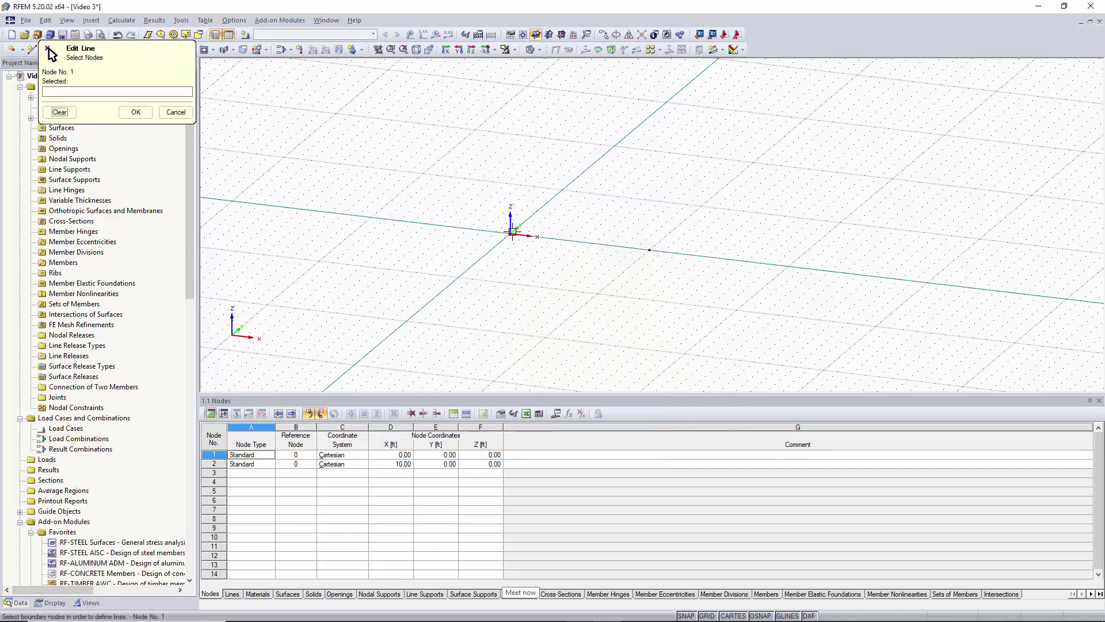
{"action": "left_click", "coordinate": [648, 249]}
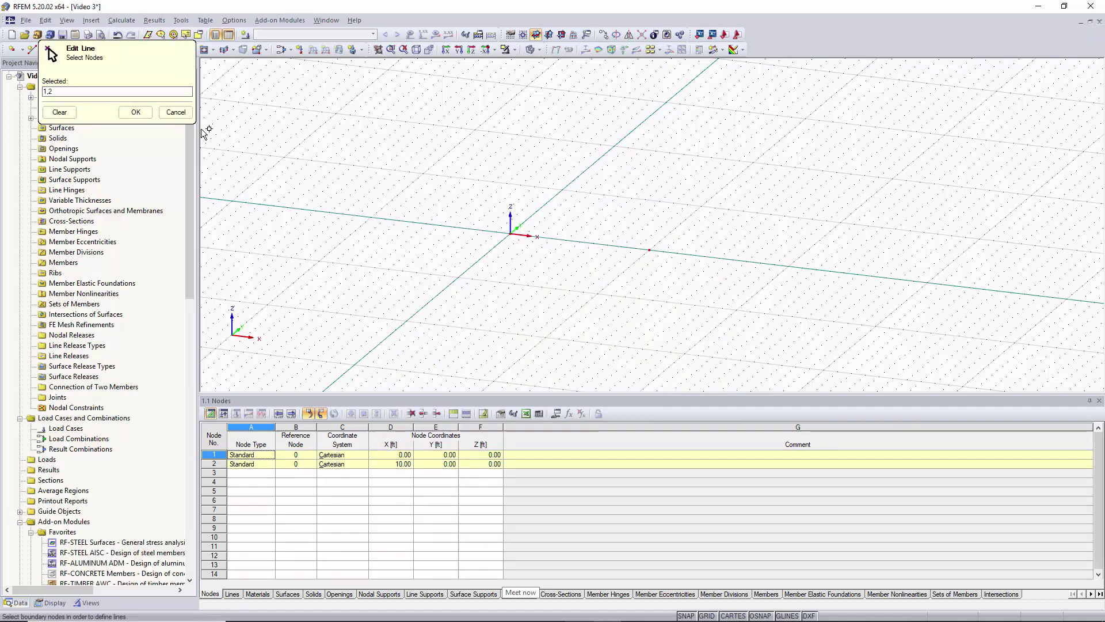
{"action": "left_click", "coordinate": [136, 111]}
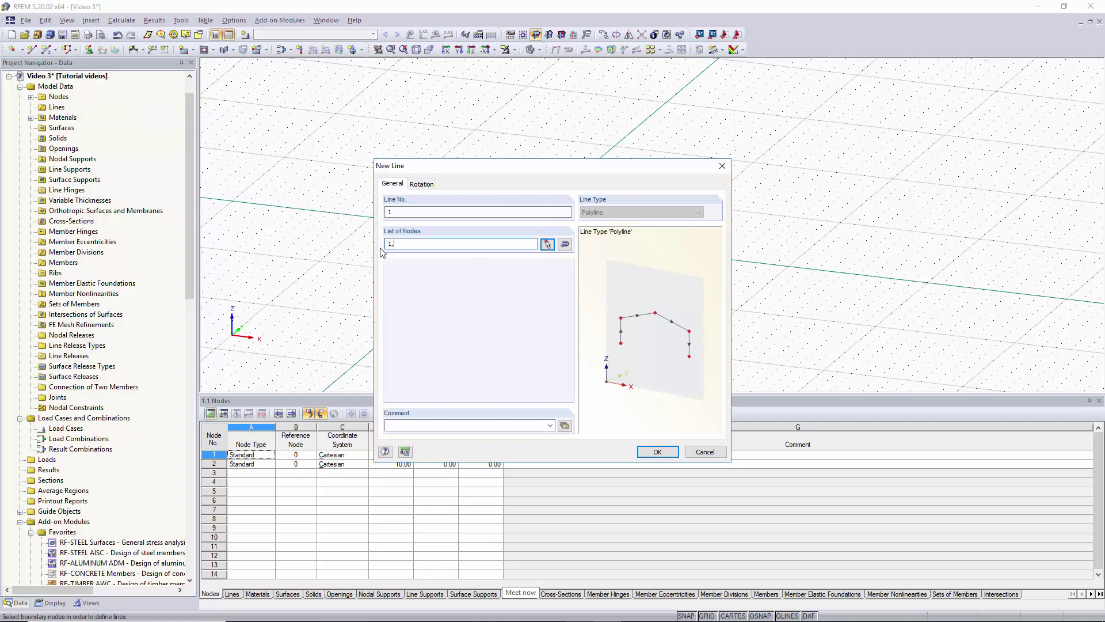
{"action": "key", "text": "Return"}
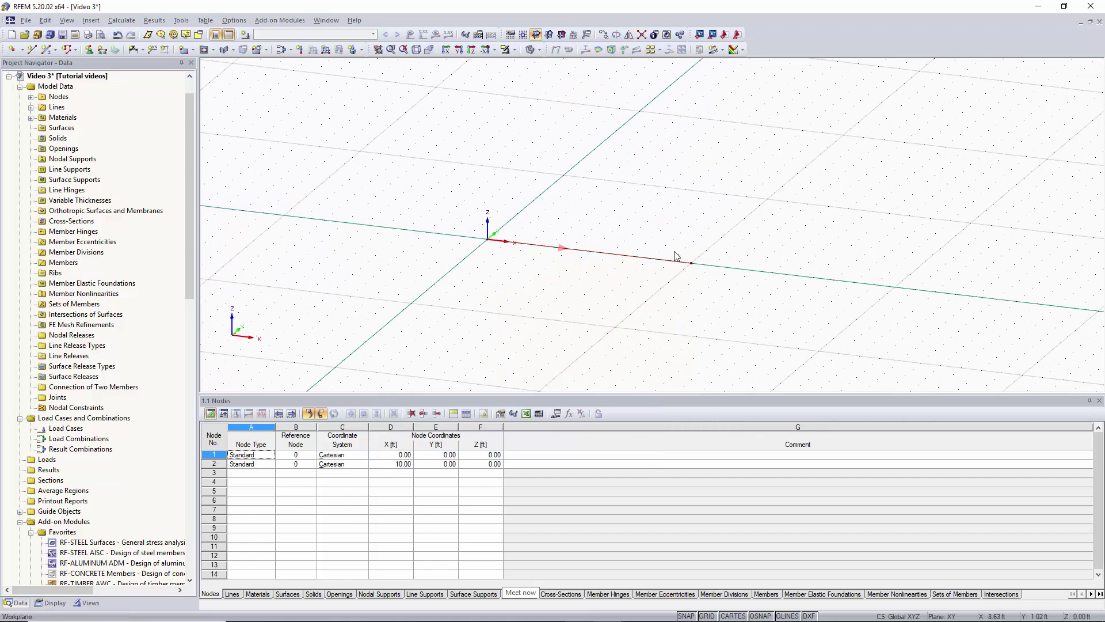
Step: Check which material is defined in the model's data tree
{"action": "scroll", "coordinate": [571, 218], "scroll_direction": "down", "scroll_amount": 1}
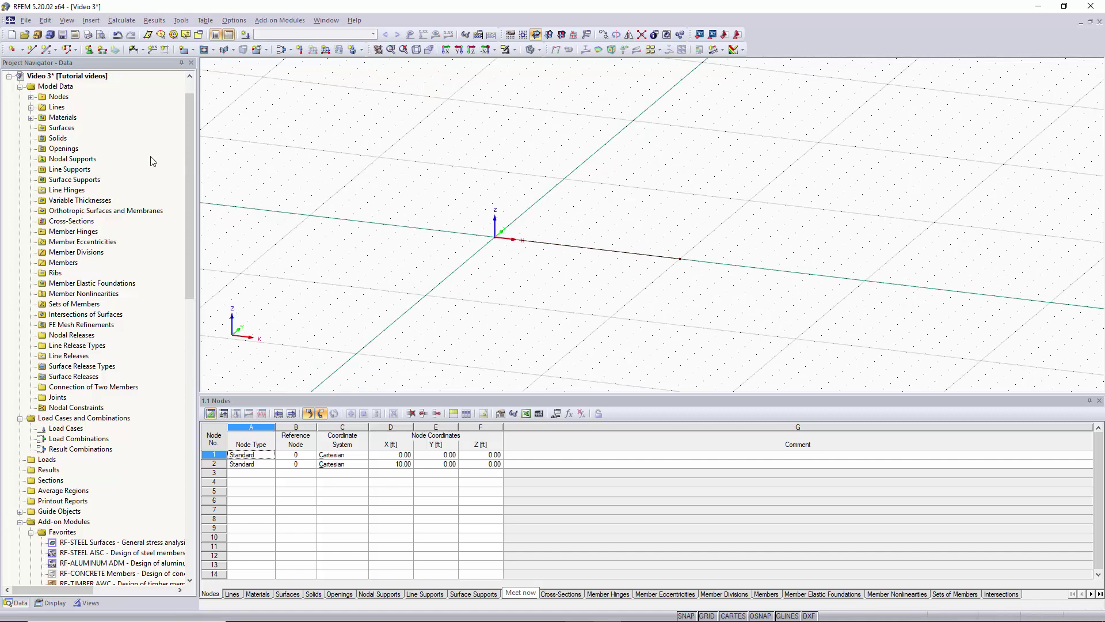
{"action": "left_click", "coordinate": [31, 118]}
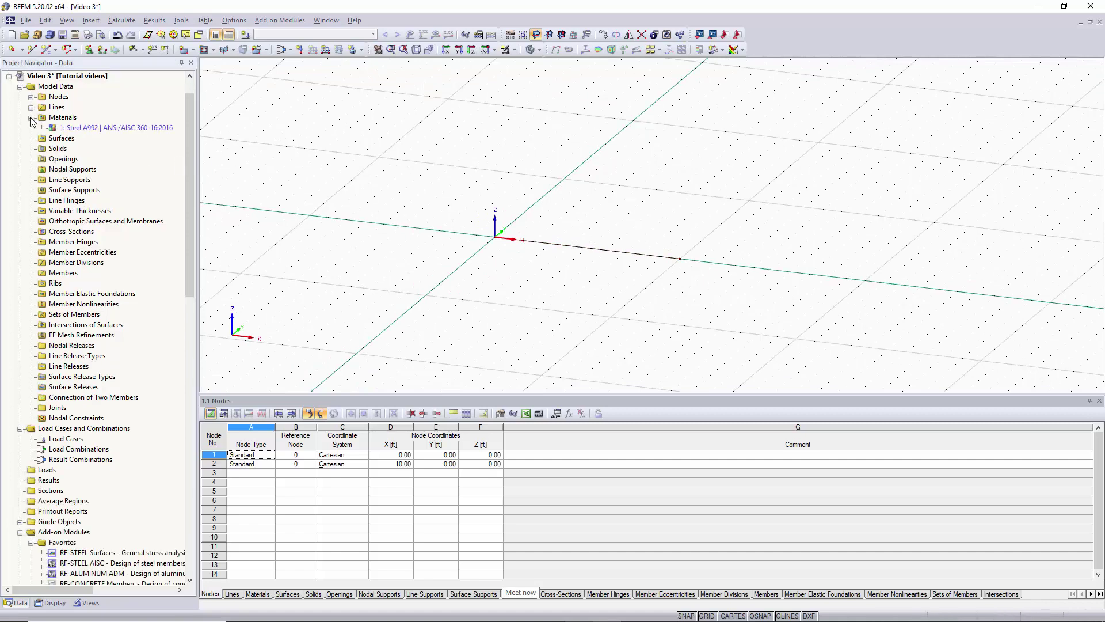
{"action": "left_click", "coordinate": [99, 131]}
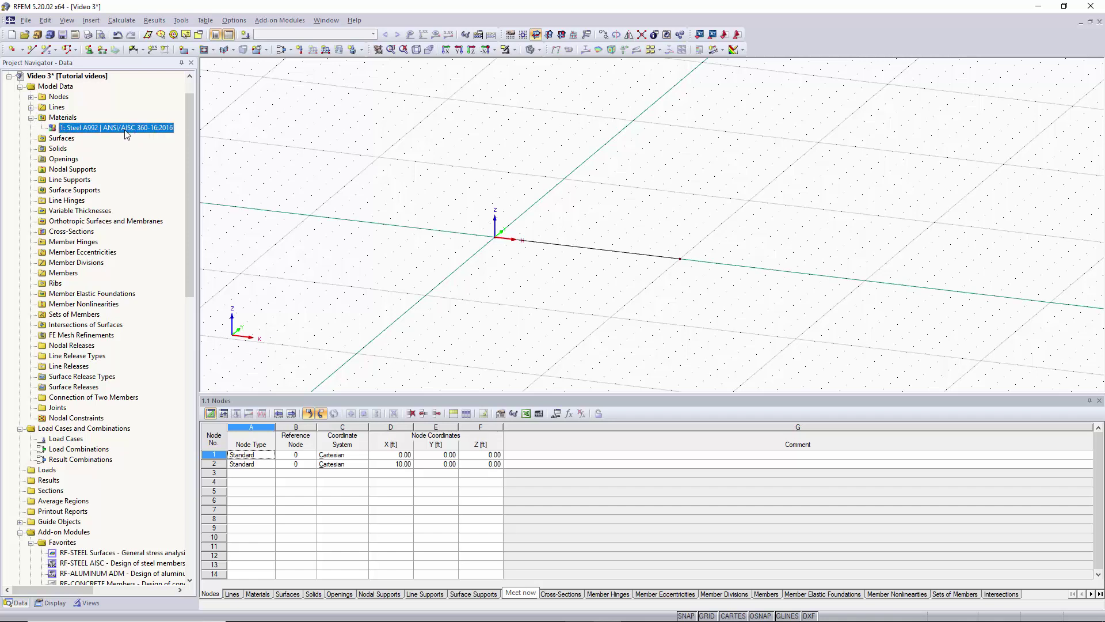
{"action": "key", "text": "Up"}
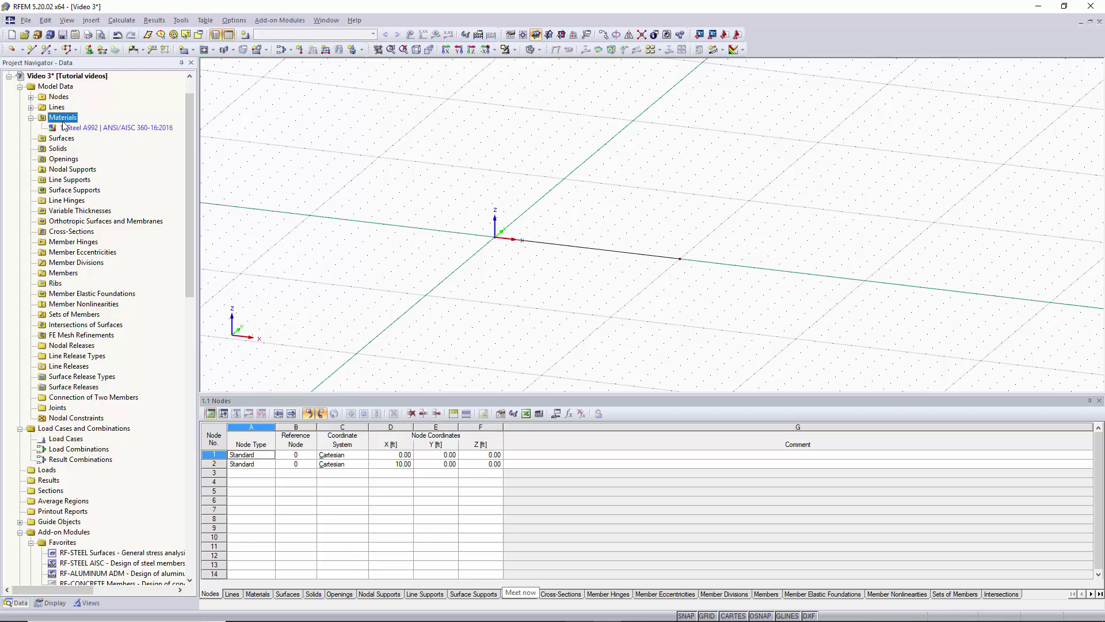
{"action": "left_click", "coordinate": [32, 118]}
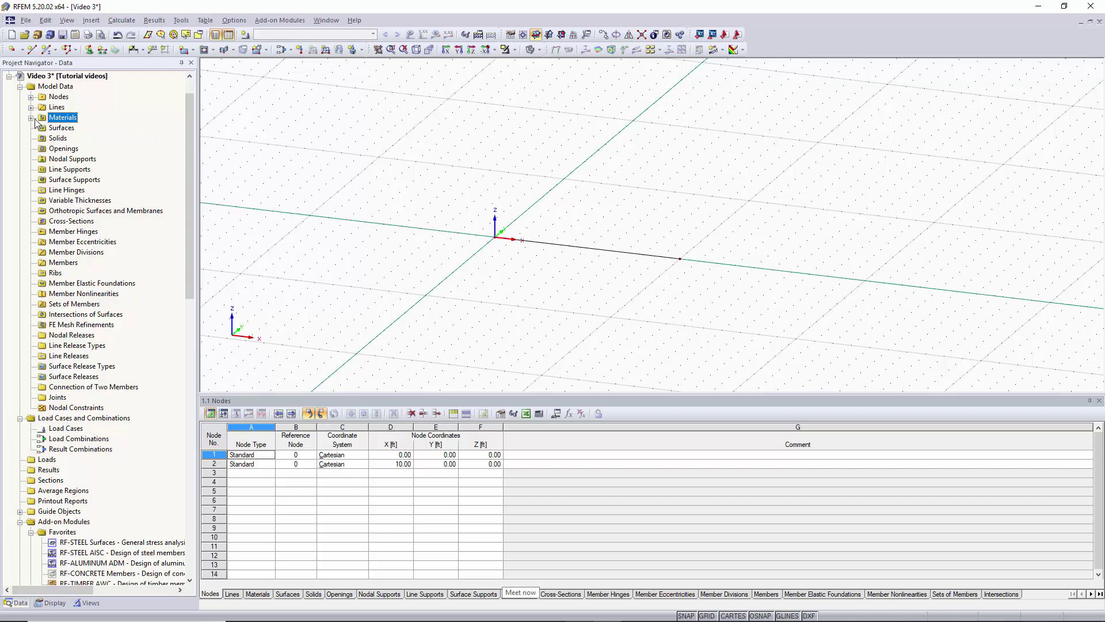
{"action": "left_click", "coordinate": [92, 21]}
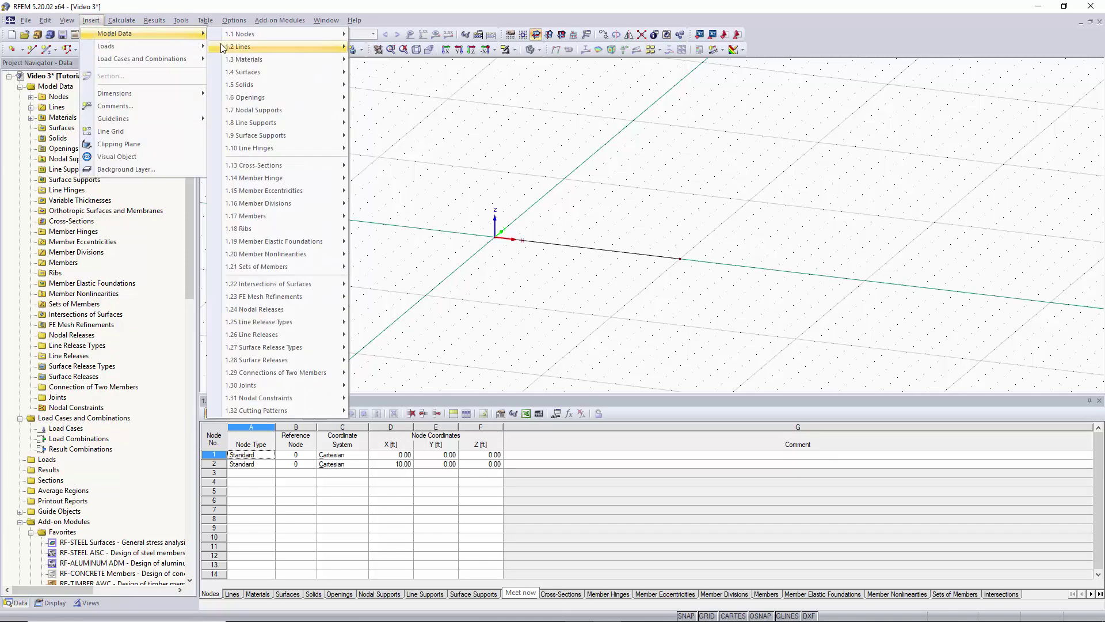
{"action": "mouse_move", "coordinate": [279, 167]}
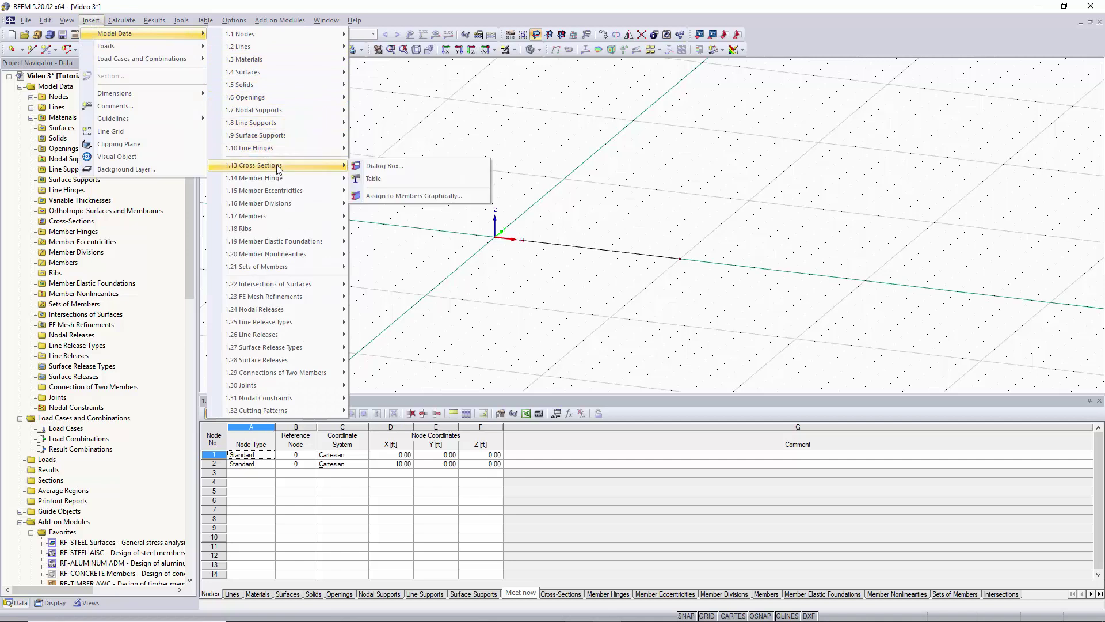
{"action": "left_click", "coordinate": [75, 179]}
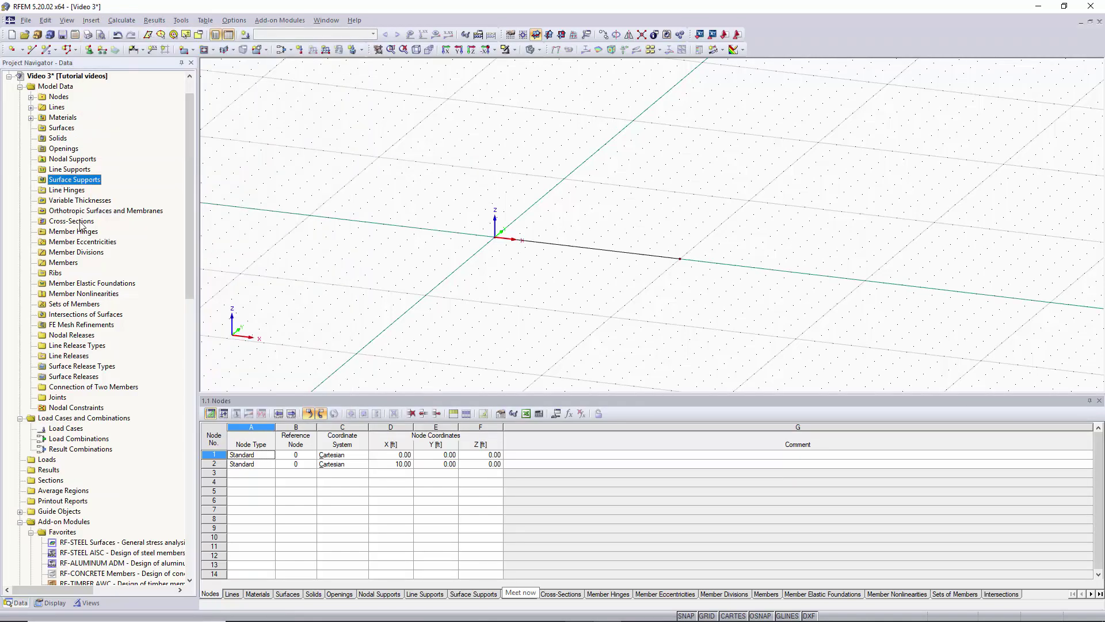
Step: Start a new cross-section and open the rolled I-sections in the cross-section library
{"action": "right_click", "coordinate": [82, 223]}
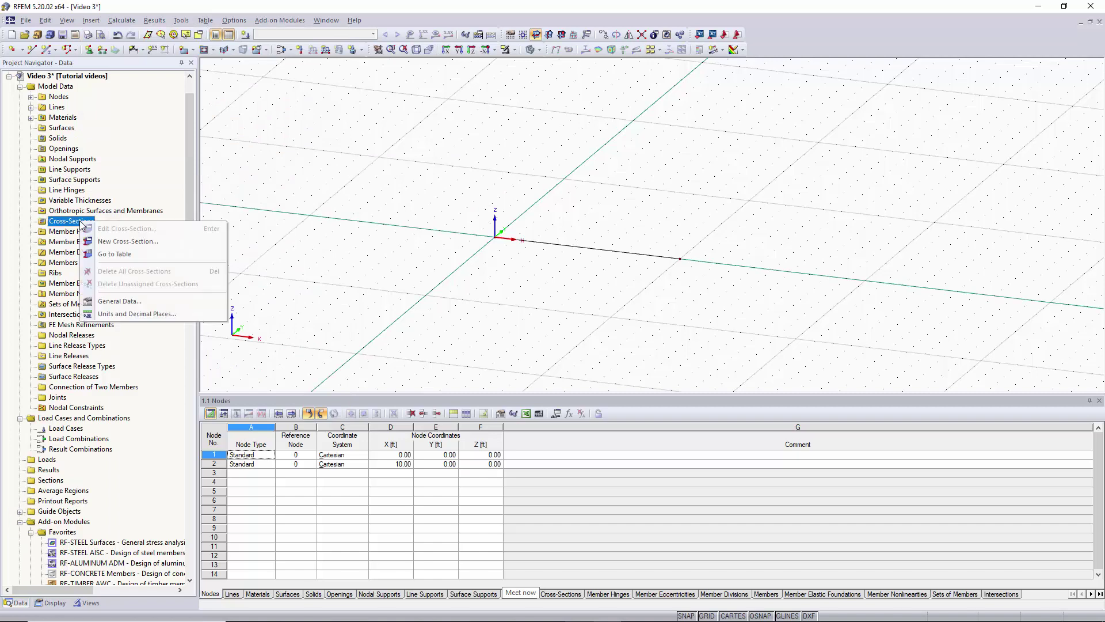
{"action": "left_click", "coordinate": [129, 242]}
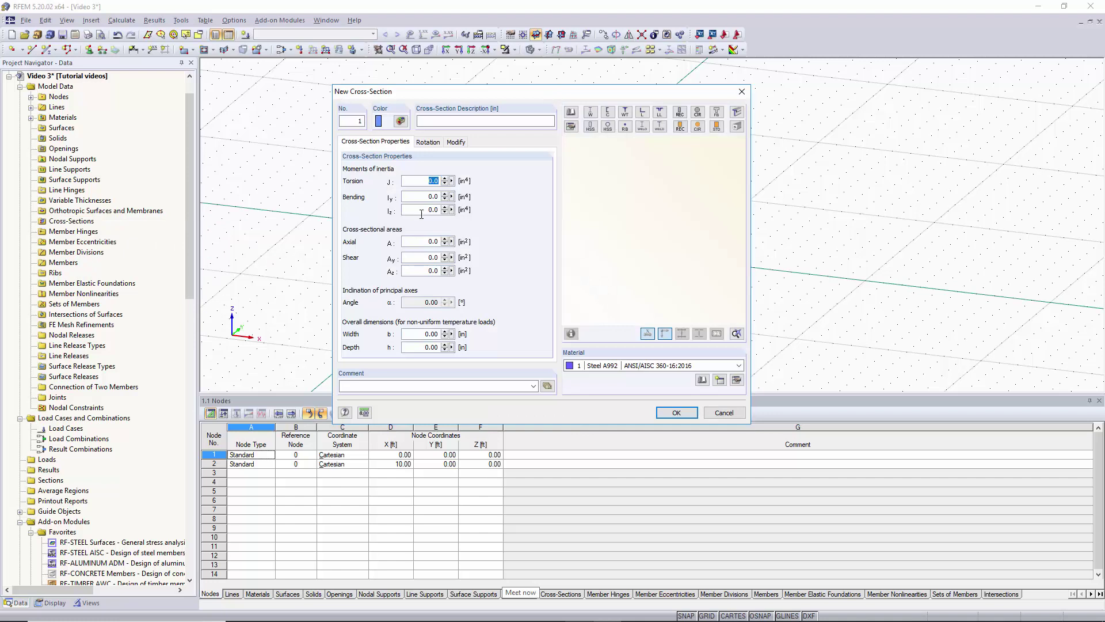
{"action": "left_click", "coordinate": [571, 111]}
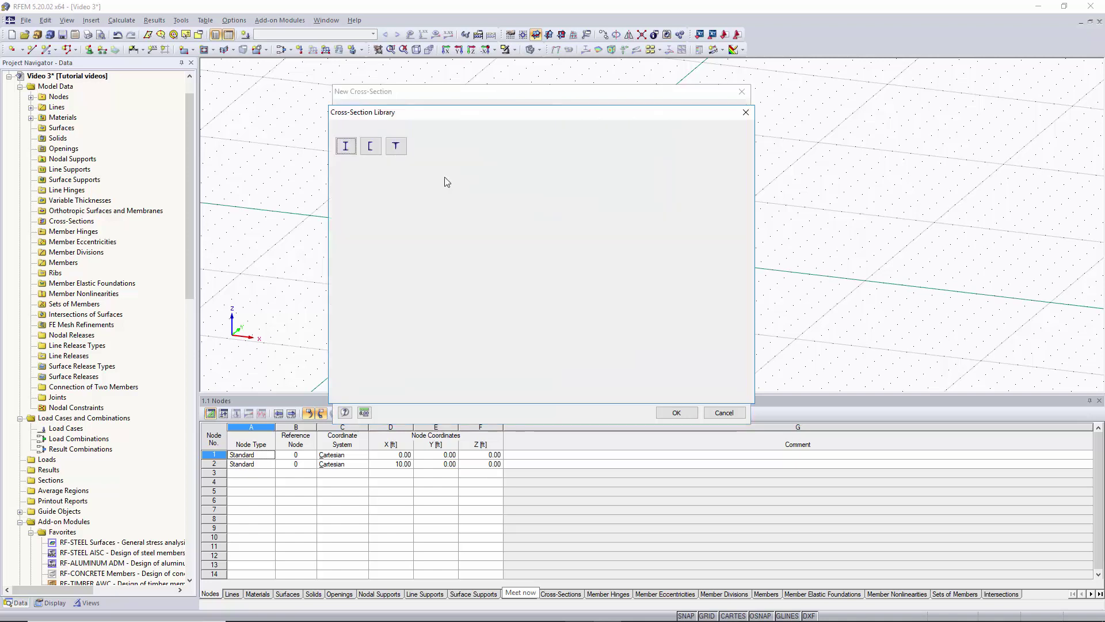
{"action": "left_click", "coordinate": [346, 146]}
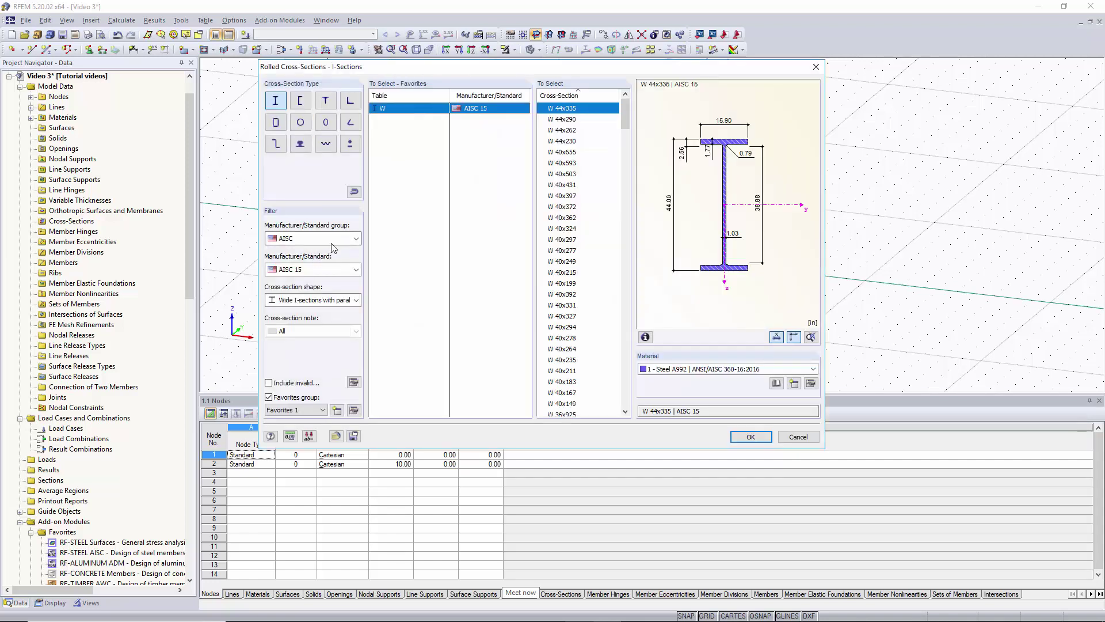
Step: Define a cross-section from the AISC 15 library as W 30x326 in Steel A992 and check it with the material in the data tree
{"action": "left_click", "coordinate": [345, 274]}
{"action": "left_click", "coordinate": [409, 197]}
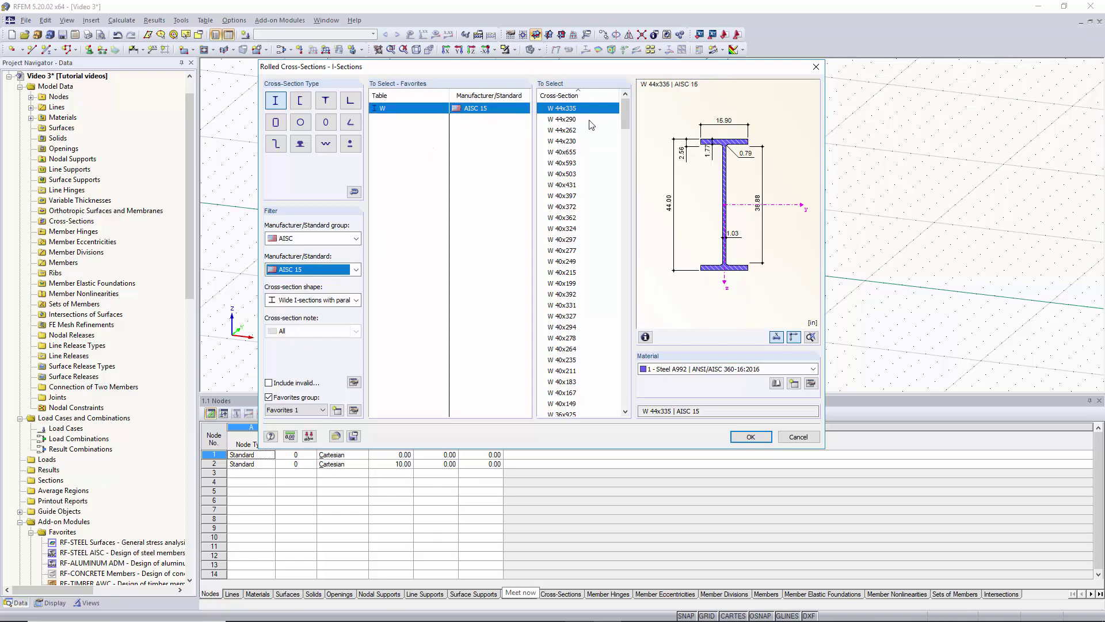
{"action": "scroll", "coordinate": [591, 125], "scroll_direction": "down", "scroll_amount": 18}
{"action": "left_click", "coordinate": [587, 239]}
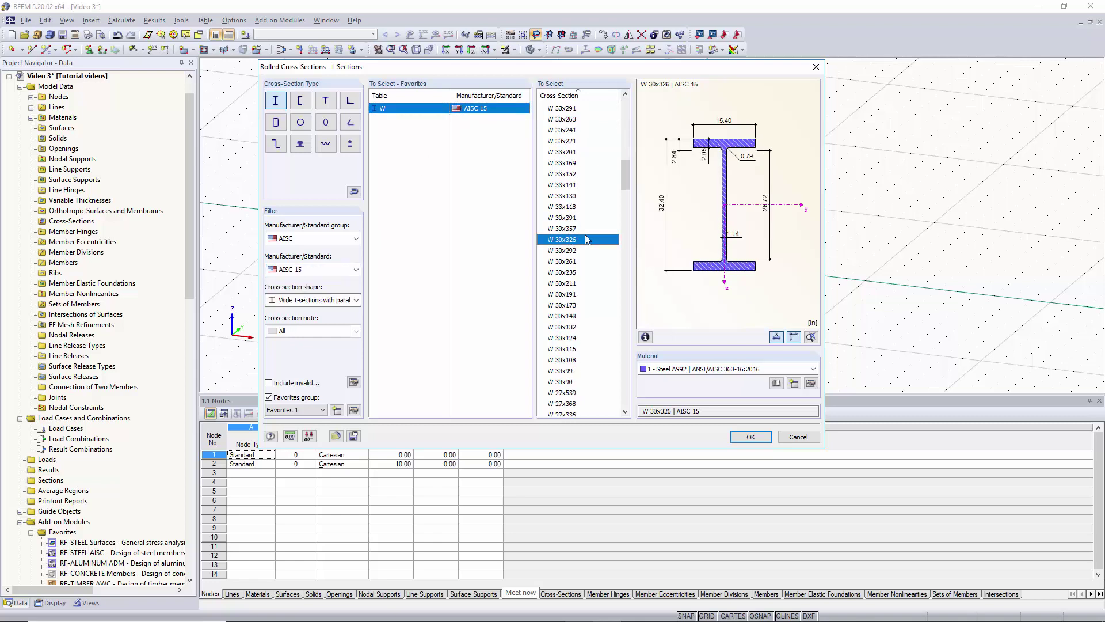
{"action": "left_click", "coordinate": [751, 437]}
{"action": "left_click", "coordinate": [683, 414]}
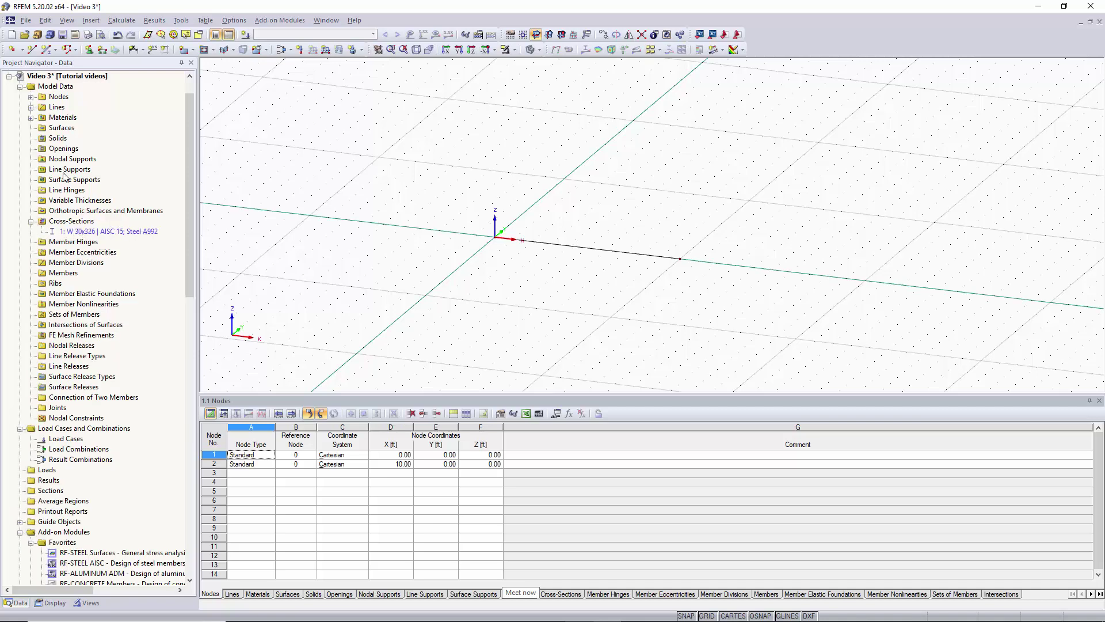
{"action": "left_click", "coordinate": [31, 118]}
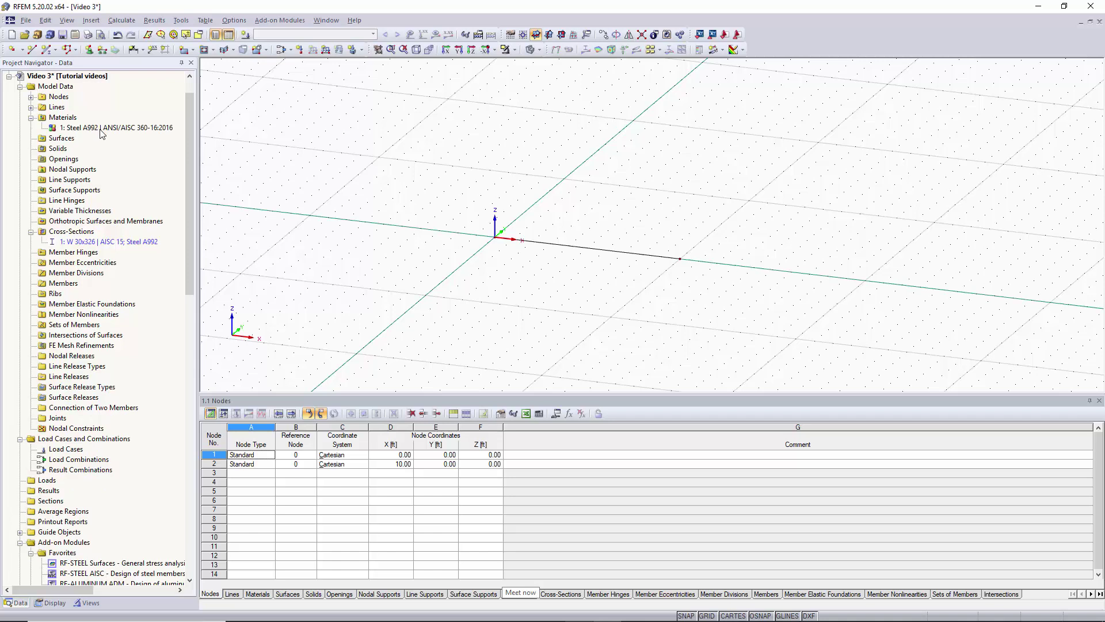
{"action": "left_click", "coordinate": [127, 244]}
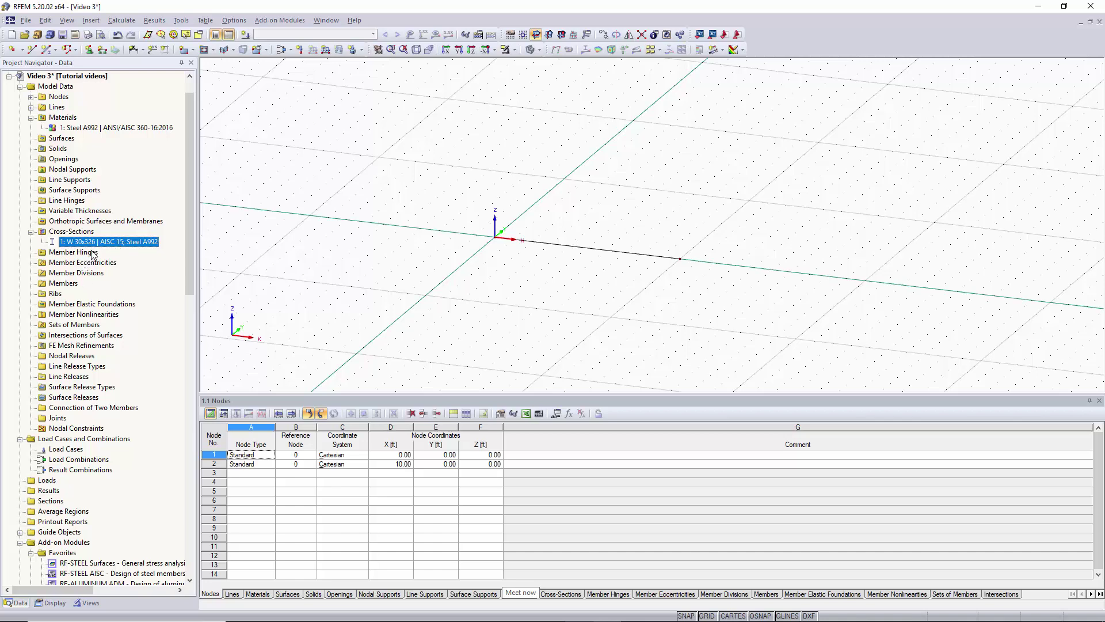
Step: Start a new member with cross-section W 30x326 and assign it to line 1 between the two nodes
{"action": "left_click", "coordinate": [64, 284]}
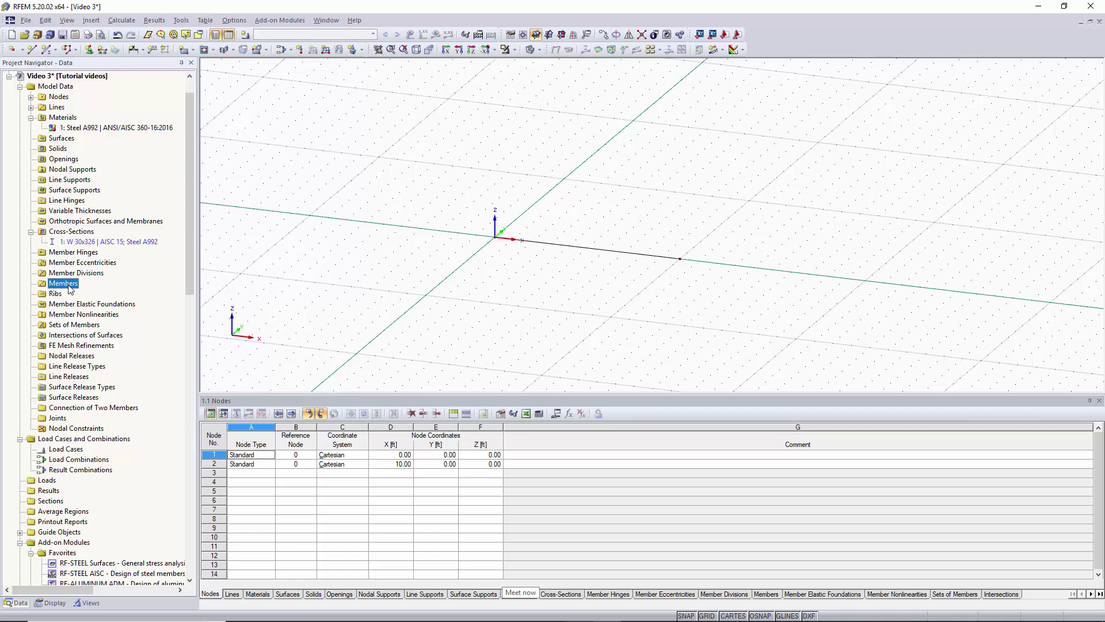
{"action": "right_click", "coordinate": [70, 289]}
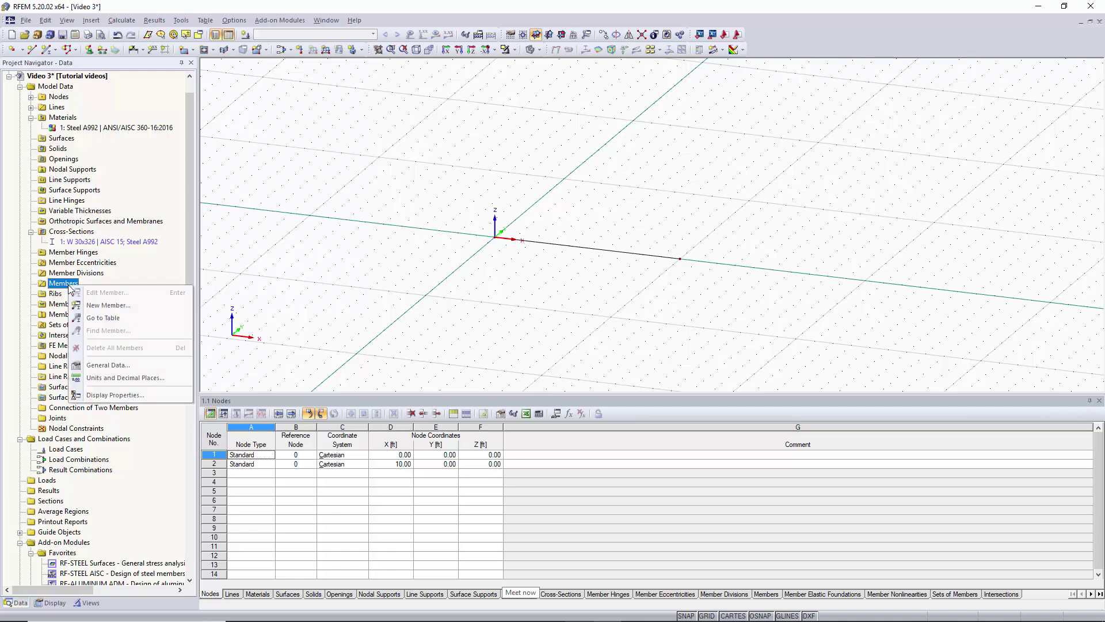
{"action": "left_click", "coordinate": [136, 306]}
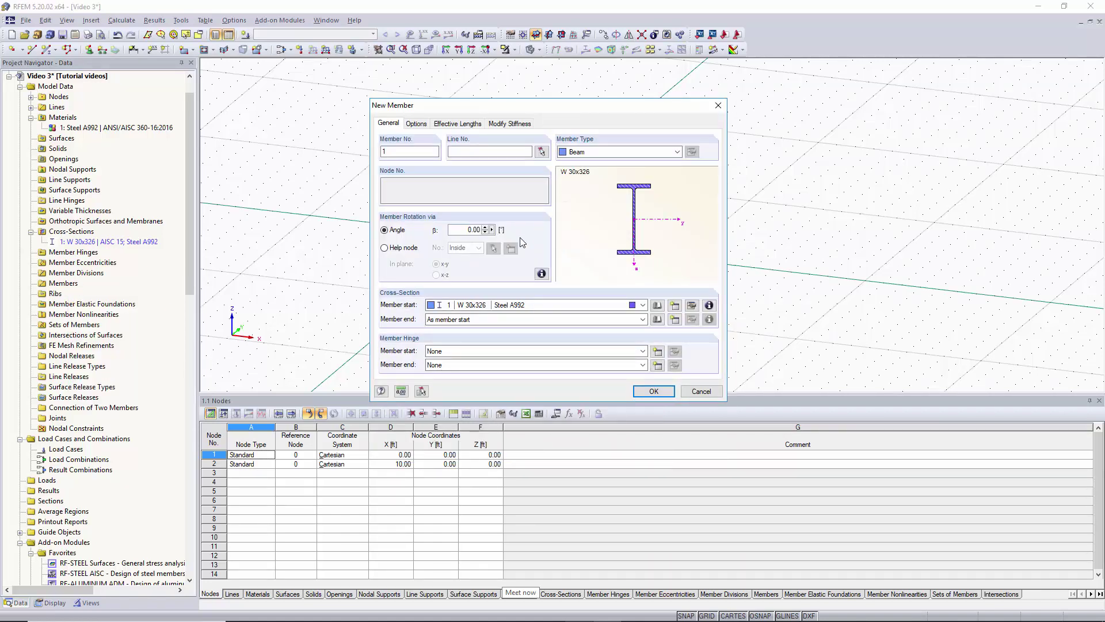
{"action": "left_click", "coordinate": [520, 153]}
{"action": "type", "text": "1"}
{"action": "left_click", "coordinate": [541, 151]}
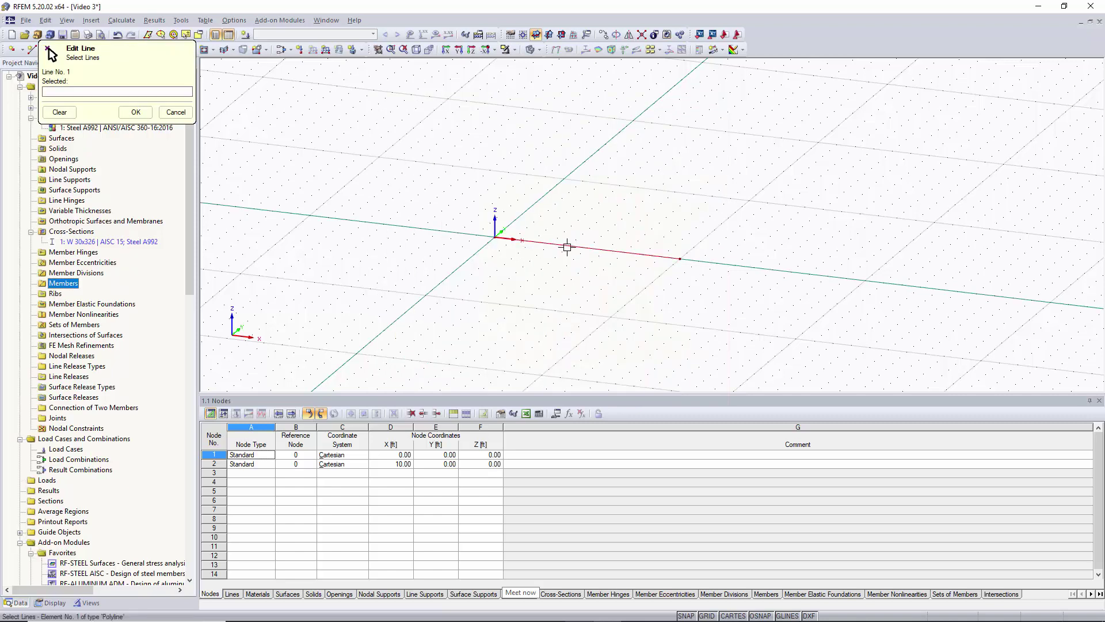
{"action": "left_click", "coordinate": [566, 248]}
{"action": "left_click", "coordinate": [136, 111]}
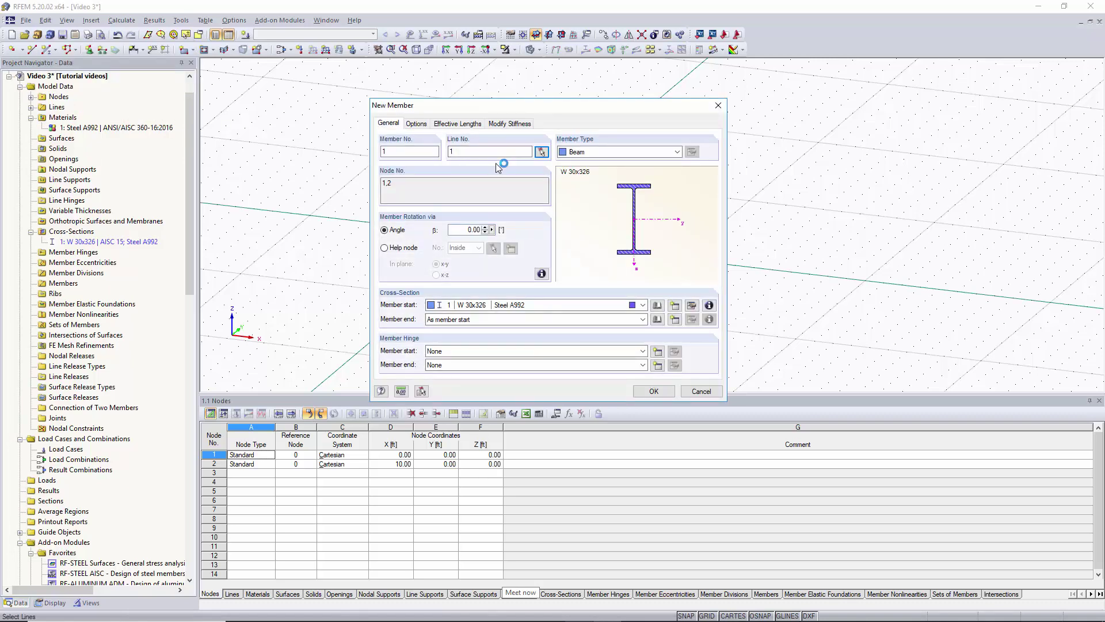
Step: Look through the available member types and try a 45° rotation of the beam, resetting the angle to 0°
{"action": "left_click", "coordinate": [678, 153]}
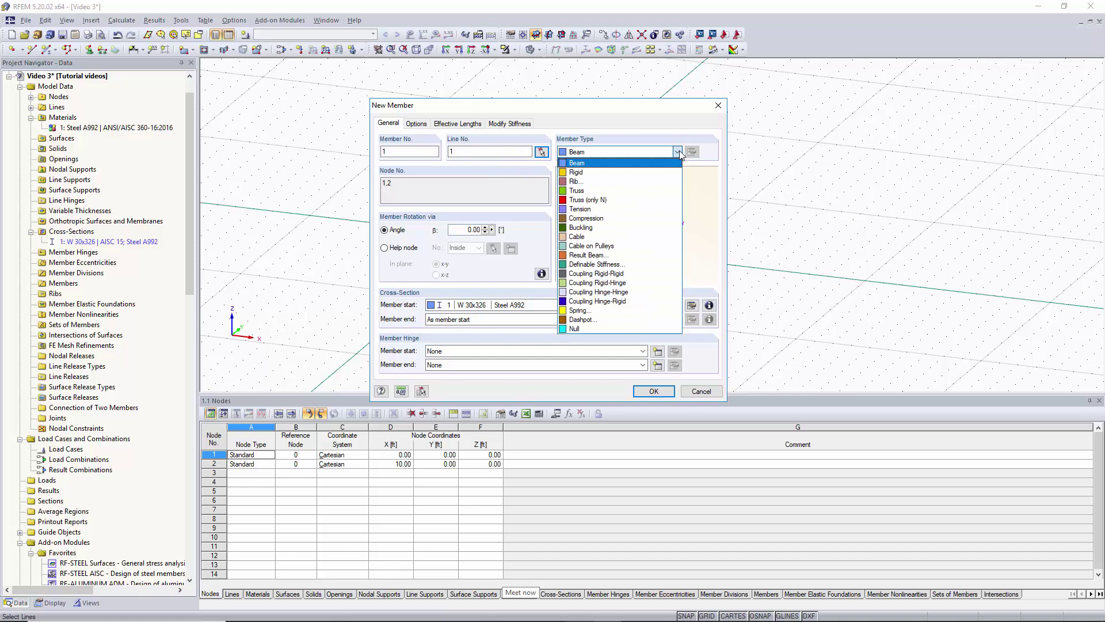
{"action": "left_click", "coordinate": [678, 152]}
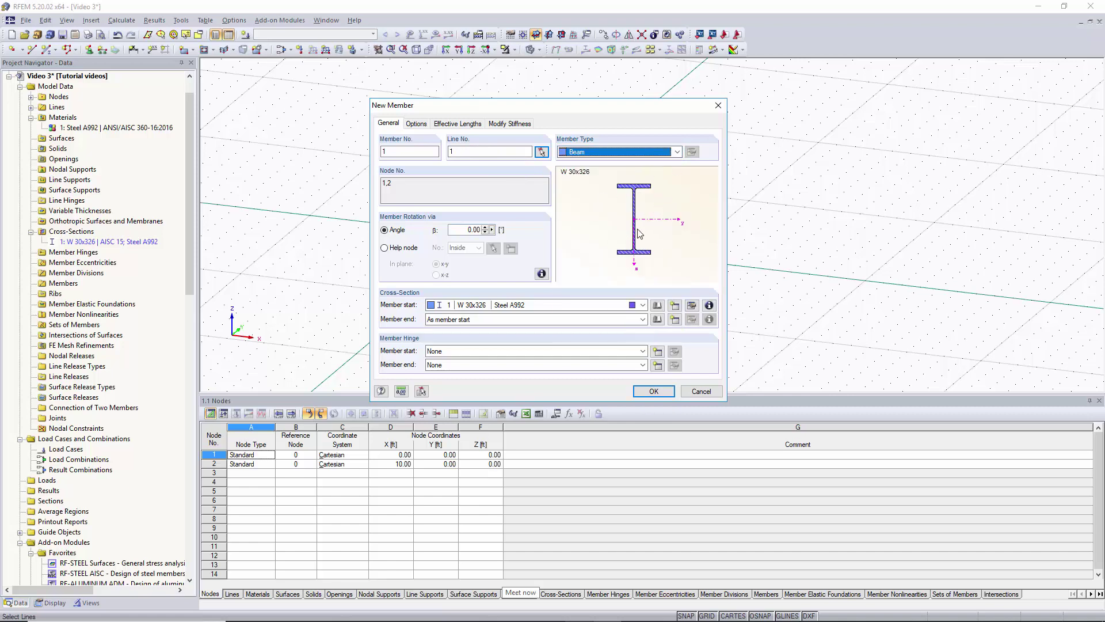
{"action": "left_click", "coordinate": [486, 228]}
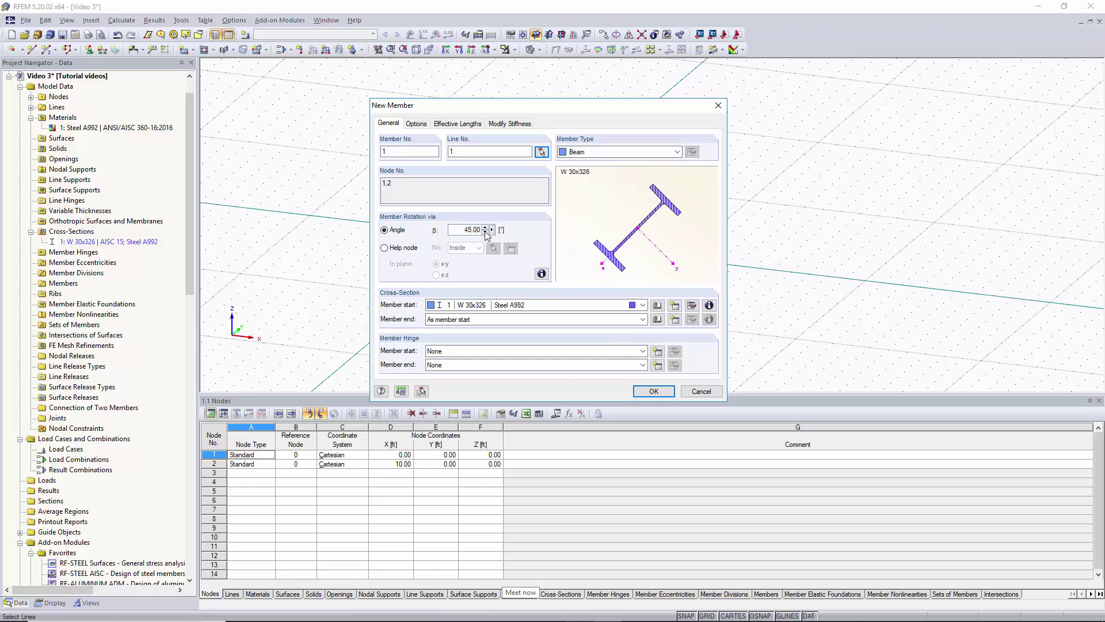
{"action": "left_click", "coordinate": [486, 233]}
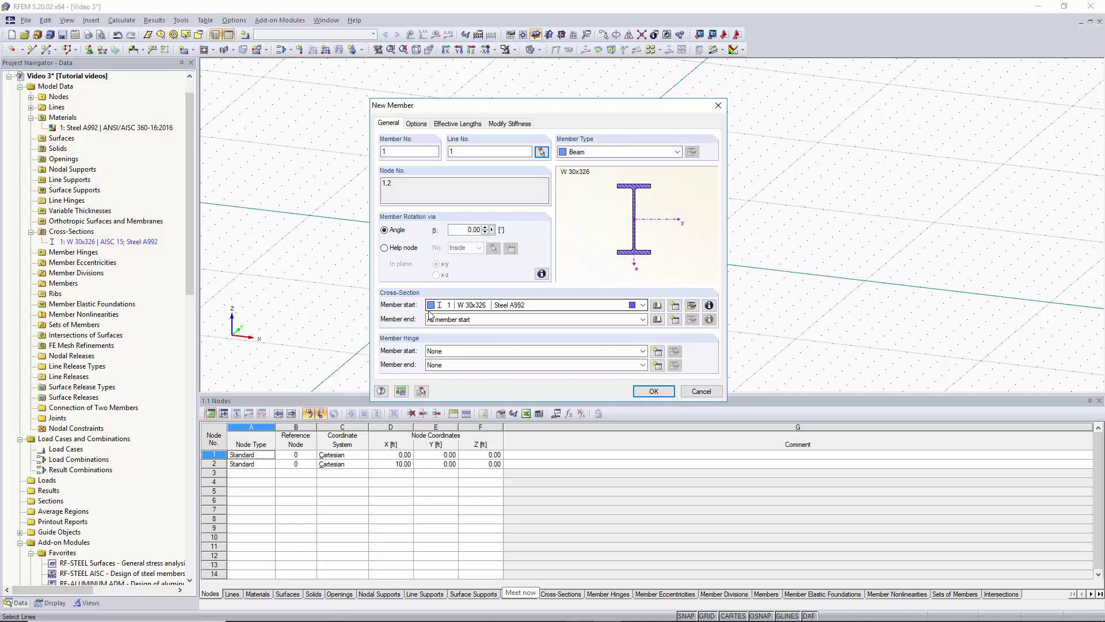
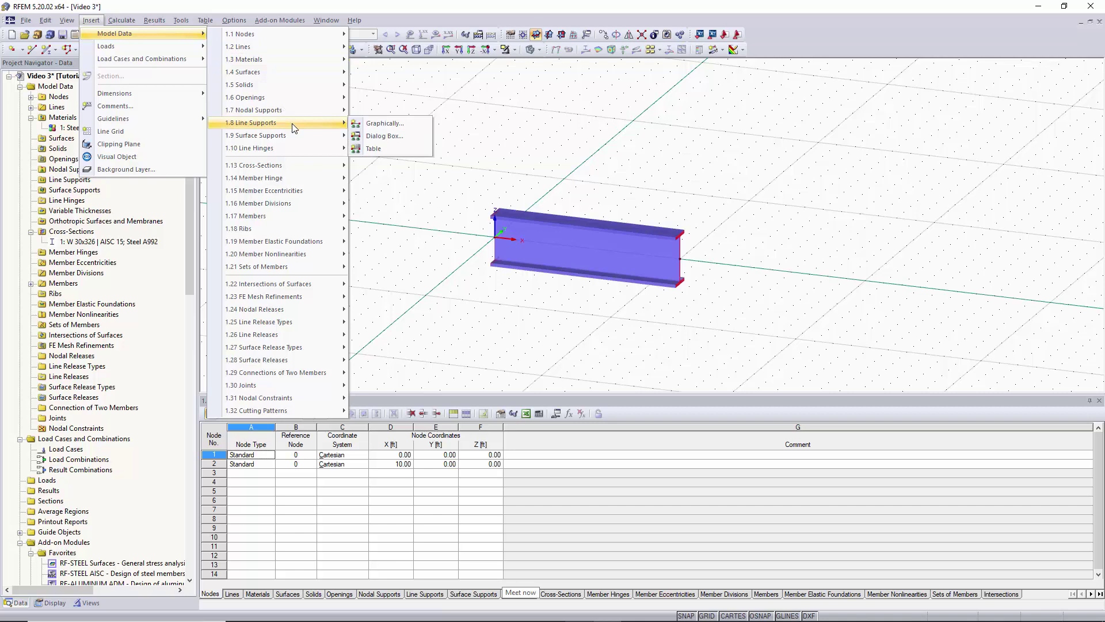
Step: Create nodal support 1, fixed against translation in X, Y and Z, with the rotational restraint about Z released
{"action": "mouse_move", "coordinate": [292, 107]}
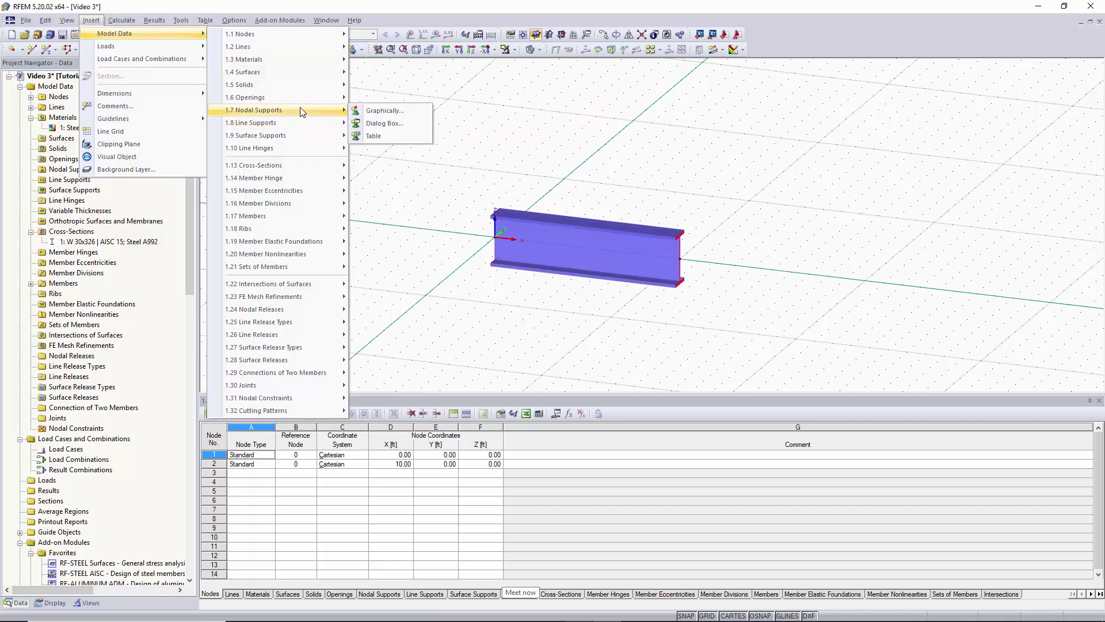
{"action": "left_click", "coordinate": [396, 194]}
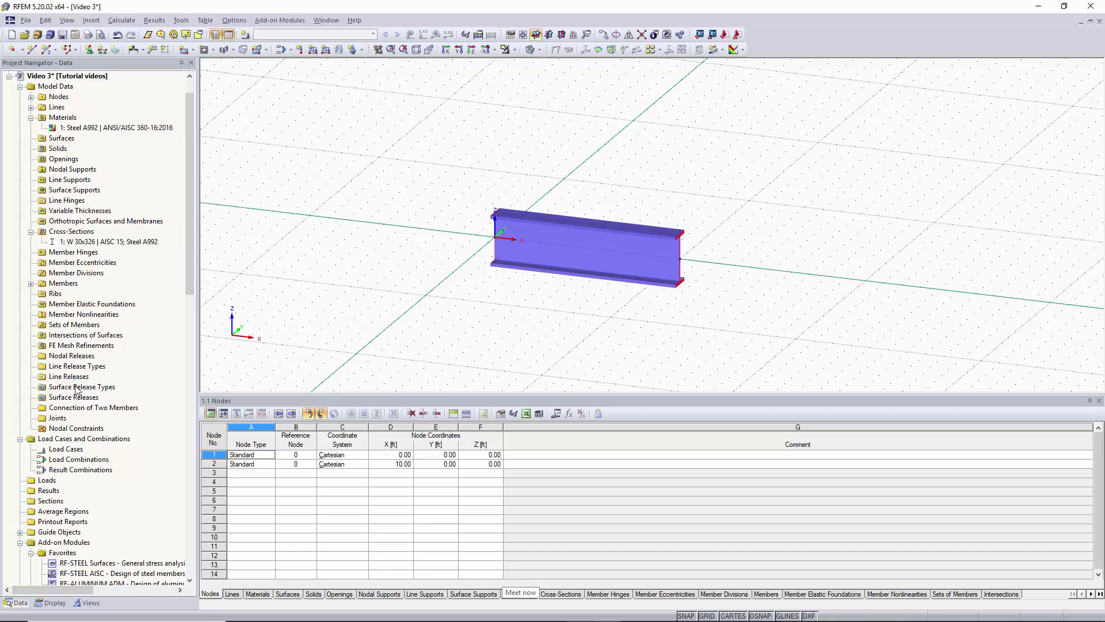
{"action": "right_click", "coordinate": [73, 171]}
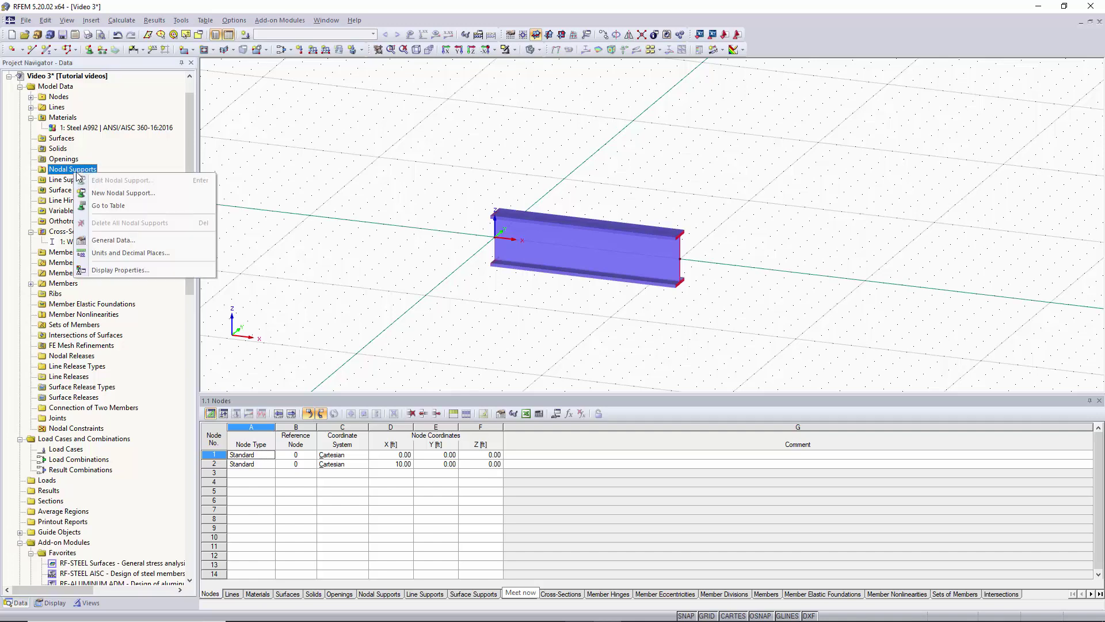
{"action": "left_click", "coordinate": [137, 197]}
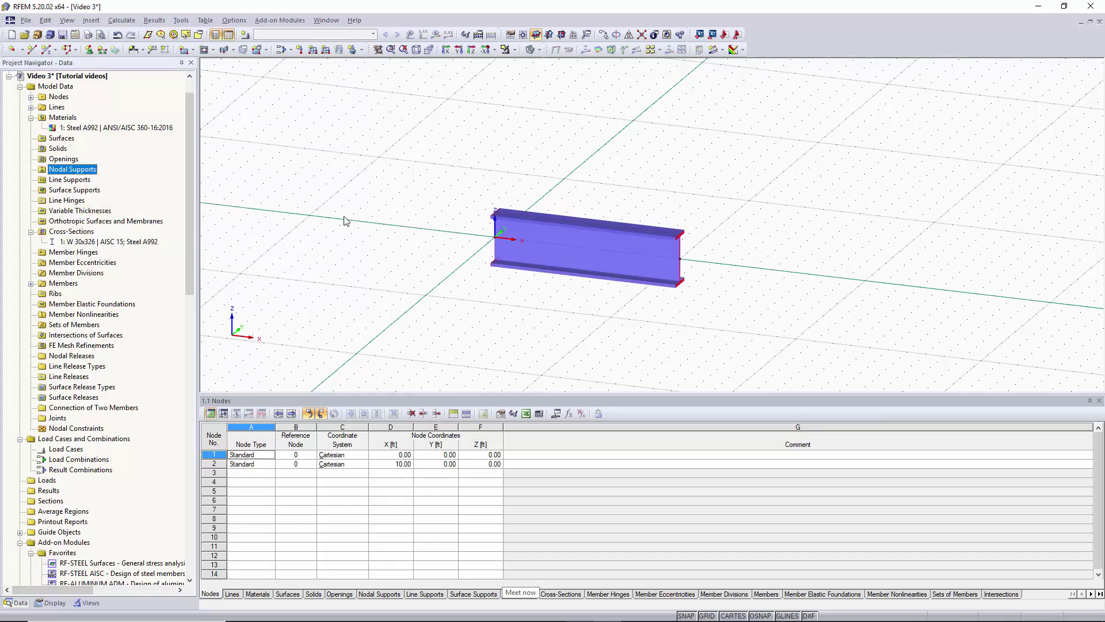
{"action": "left_click_drag", "start_coordinate": [481, 138], "coordinate": [589, 96]}
{"action": "left_click", "coordinate": [501, 359]}
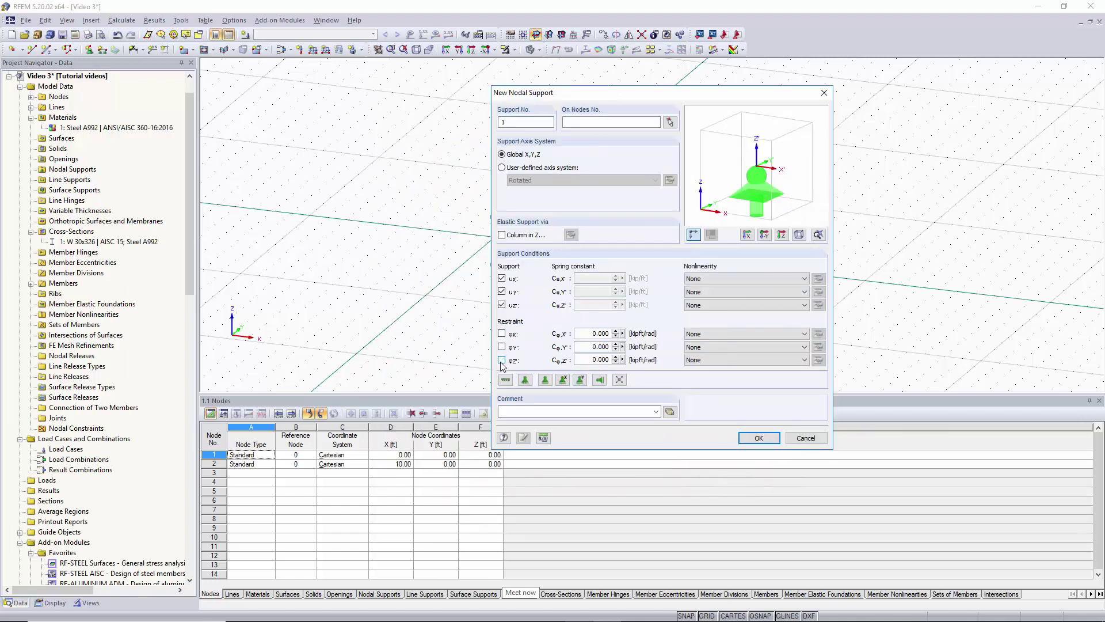
{"action": "left_click", "coordinate": [775, 438]}
Step: Edit nodal support 1 to assign it to node 1 and inspect it on the model
{"action": "right_click", "coordinate": [81, 174]}
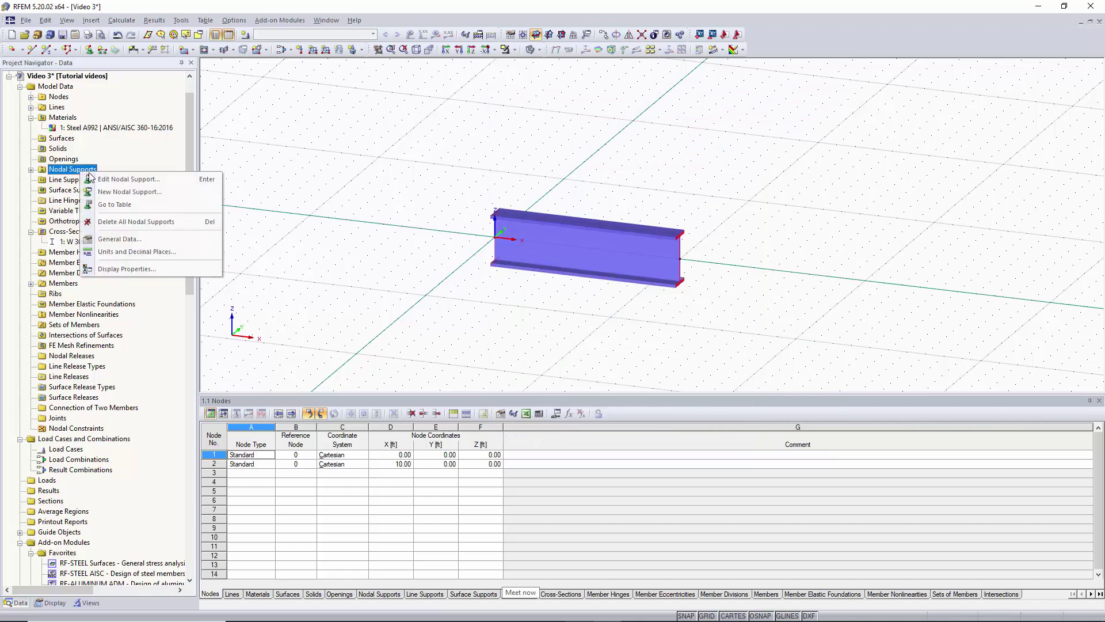
{"action": "left_click", "coordinate": [138, 183]}
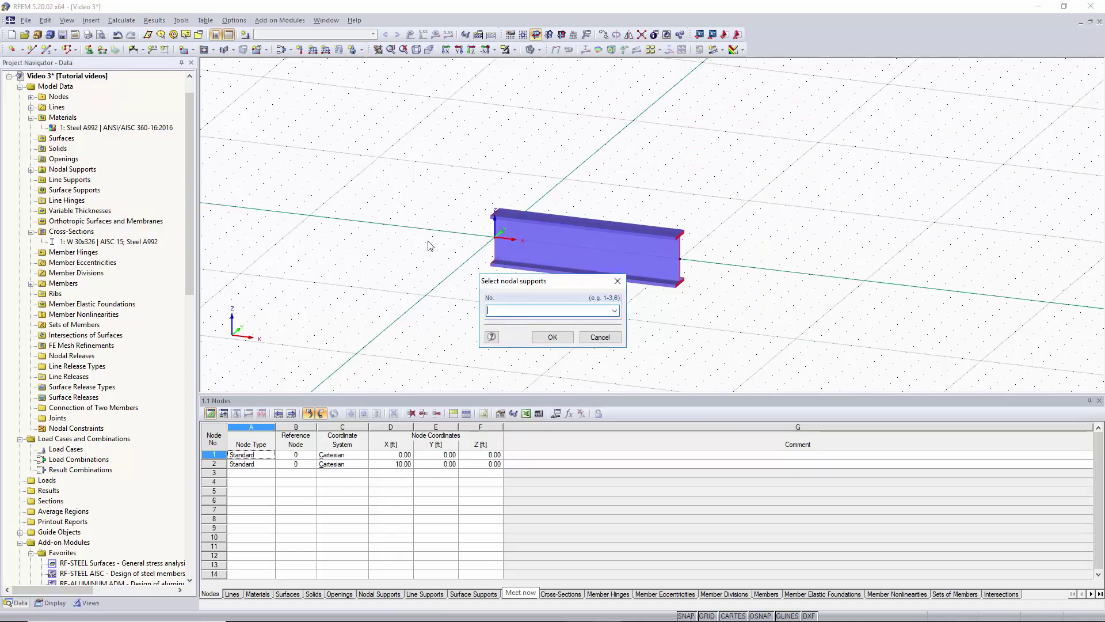
{"action": "left_click", "coordinate": [616, 311]}
{"action": "left_click", "coordinate": [524, 322]}
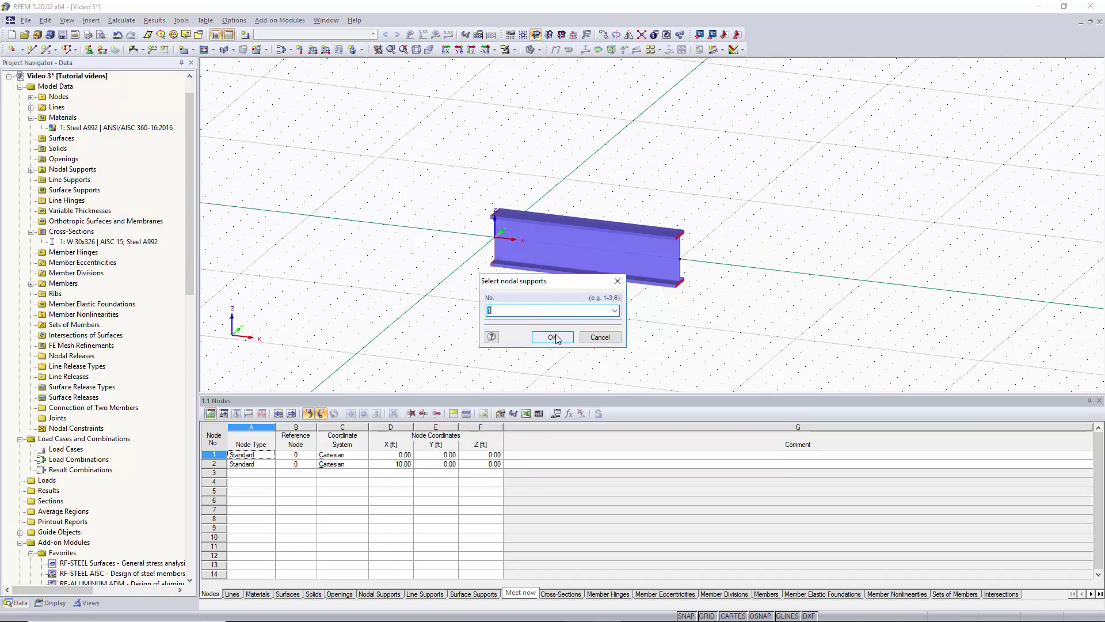
{"action": "left_click", "coordinate": [552, 337]}
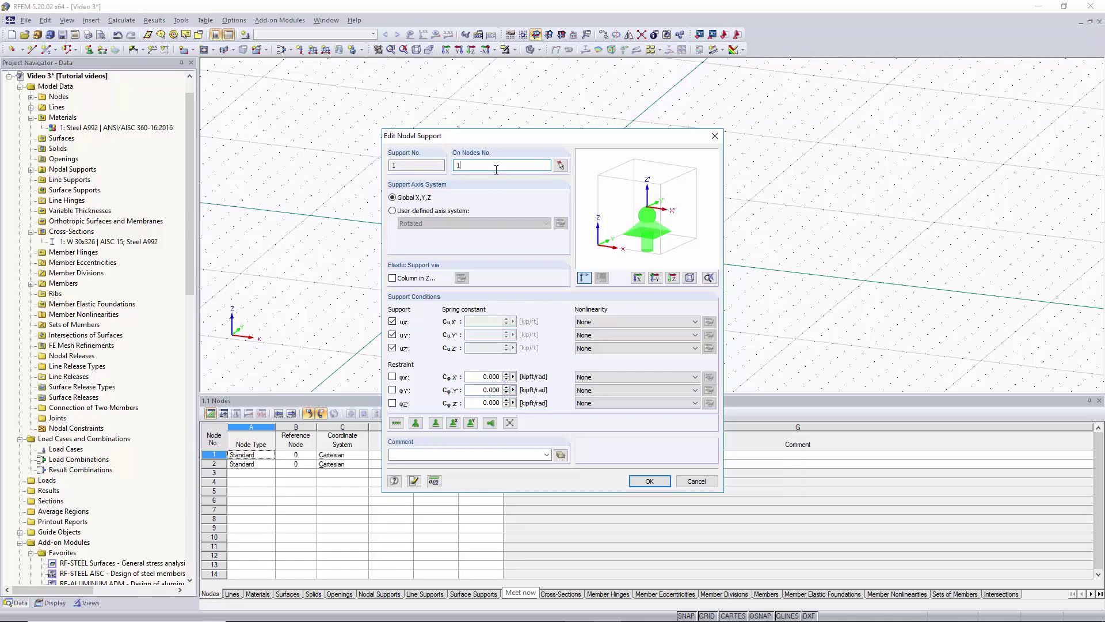
{"action": "left_click", "coordinate": [649, 481]}
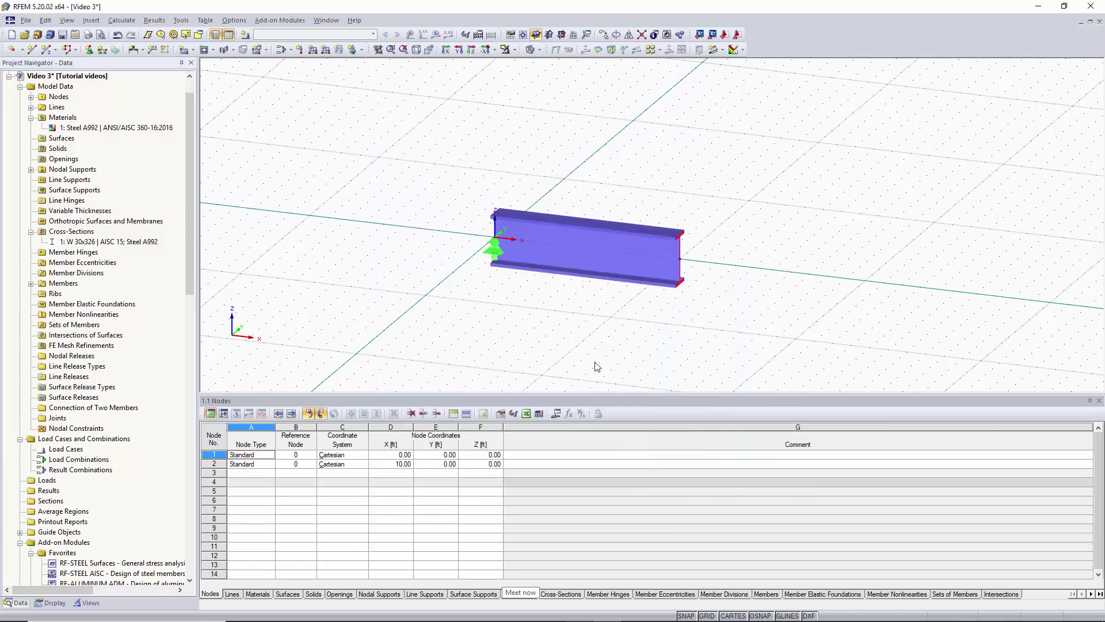
{"action": "scroll", "coordinate": [502, 260], "scroll_direction": "up", "scroll_amount": 5}
{"action": "scroll", "coordinate": [489, 232], "scroll_direction": "down", "scroll_amount": 5}
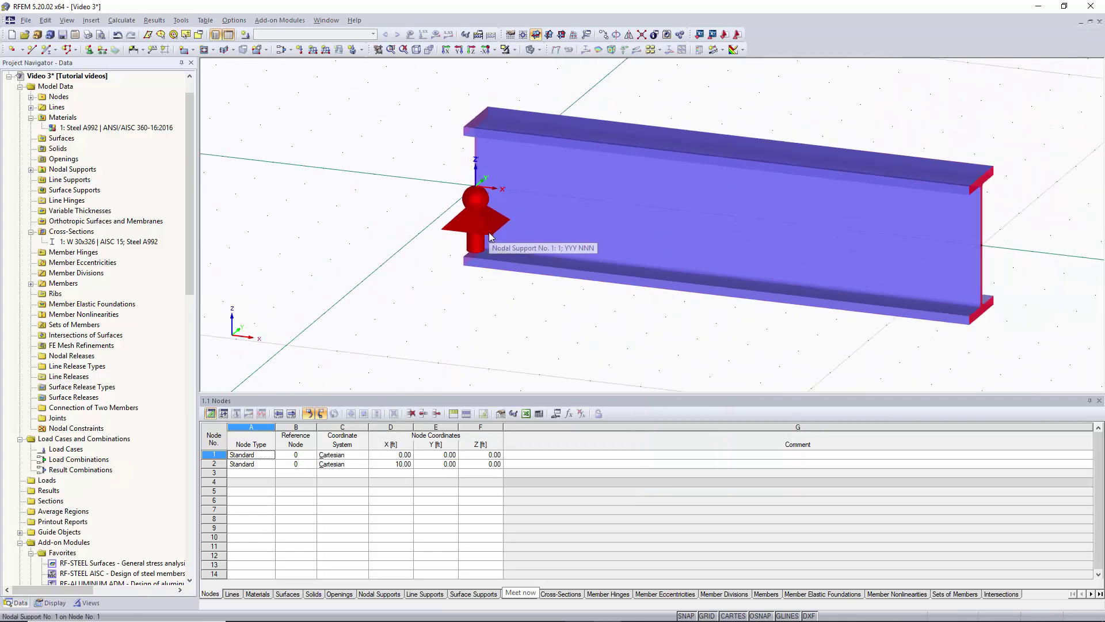
Step: Create nodal support 2 on node 2 with translation in X and rotation about Z released, and rotation about X restrained
{"action": "right_click", "coordinate": [72, 169]}
{"action": "left_click", "coordinate": [130, 190]}
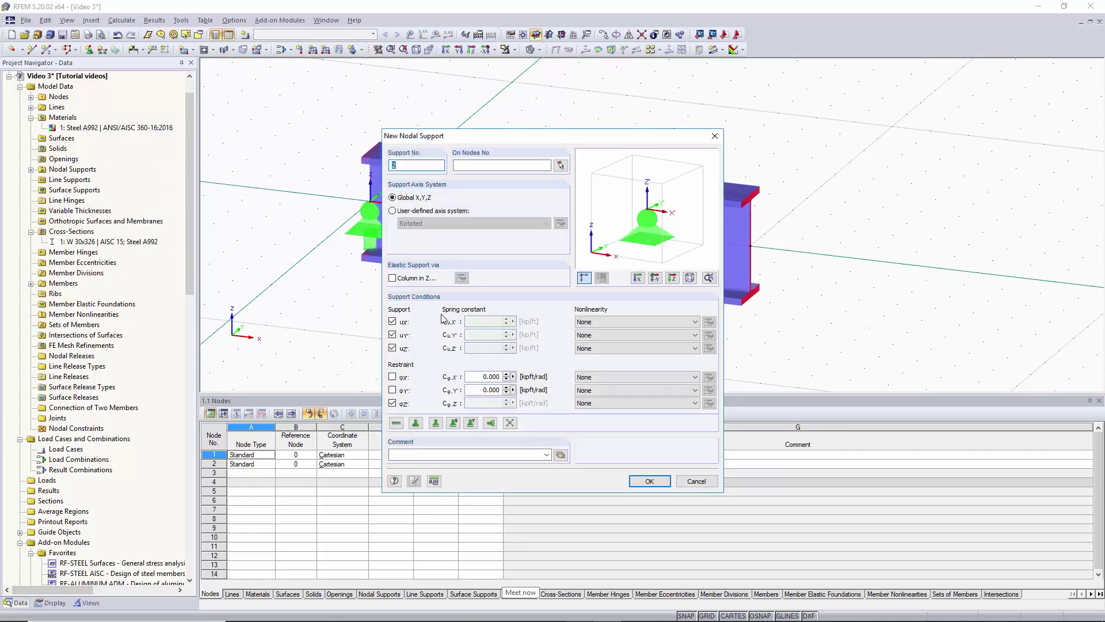
{"action": "left_click", "coordinate": [393, 403]}
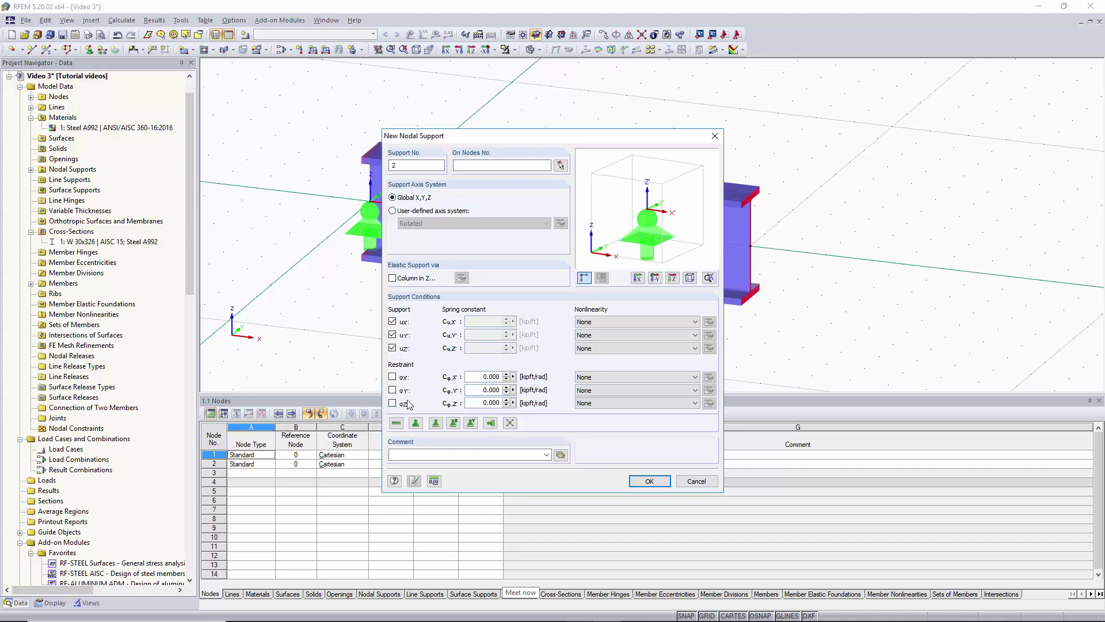
{"action": "left_click", "coordinate": [393, 378]}
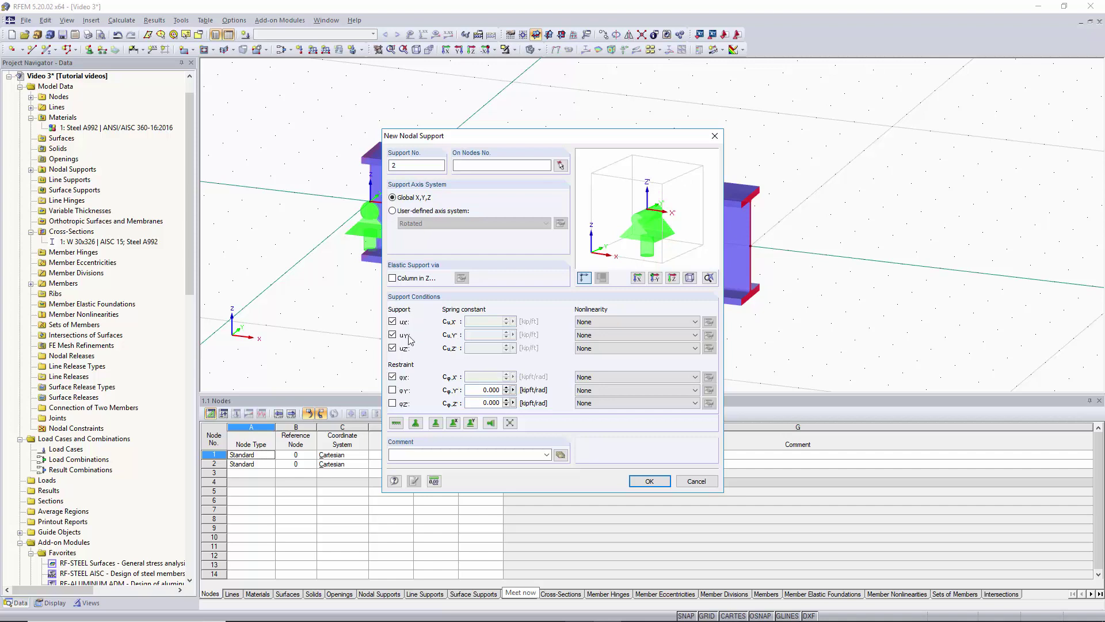
{"action": "left_click", "coordinate": [393, 322]}
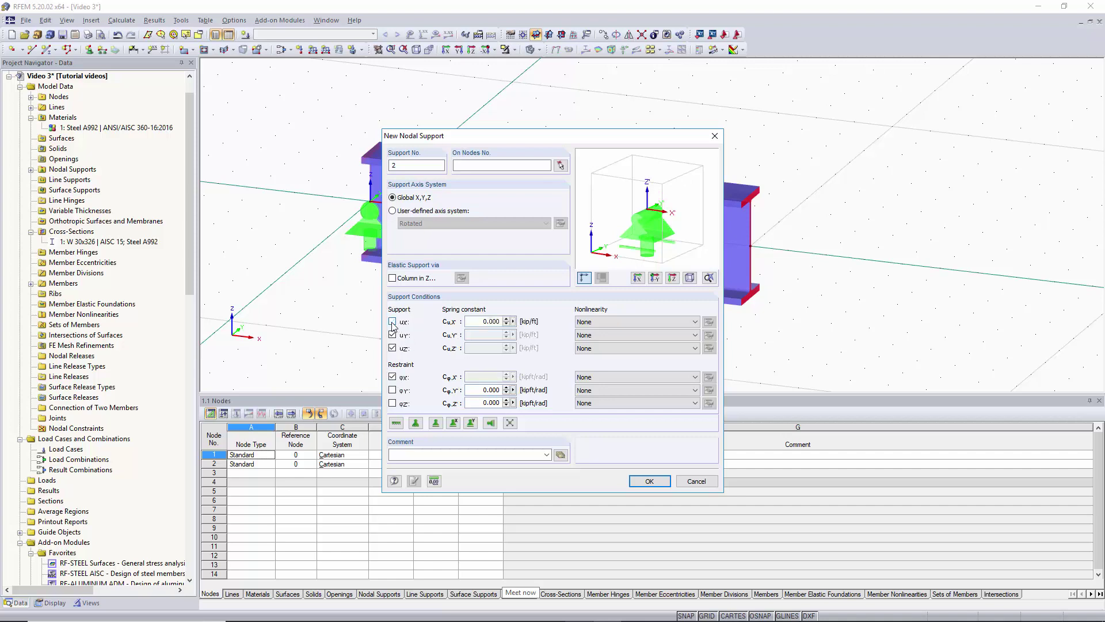
{"action": "left_click", "coordinate": [649, 482]}
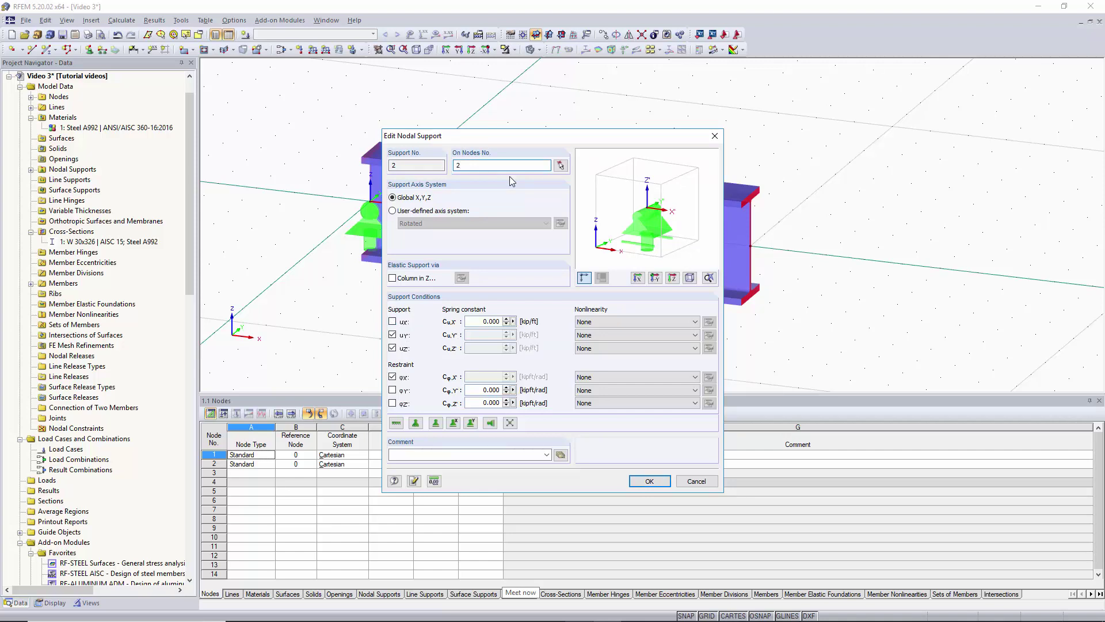
{"action": "key", "text": "Return"}
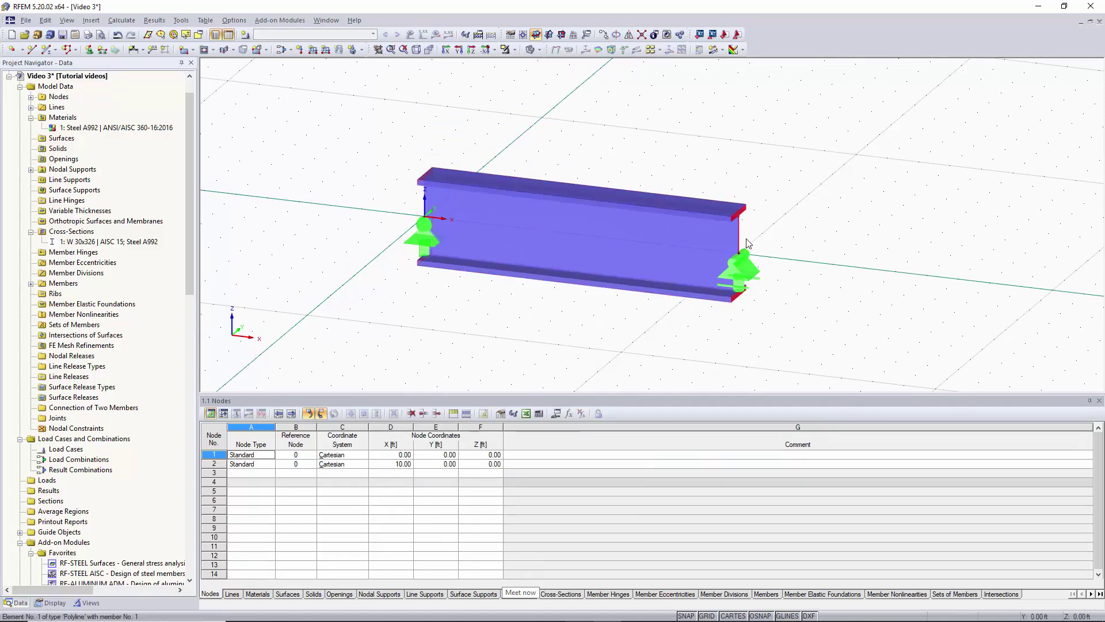
Step: Create load case 1 with the description "Dead load" and the action category Dead
{"action": "scroll", "coordinate": [428, 275], "scroll_direction": "down", "scroll_amount": 3}
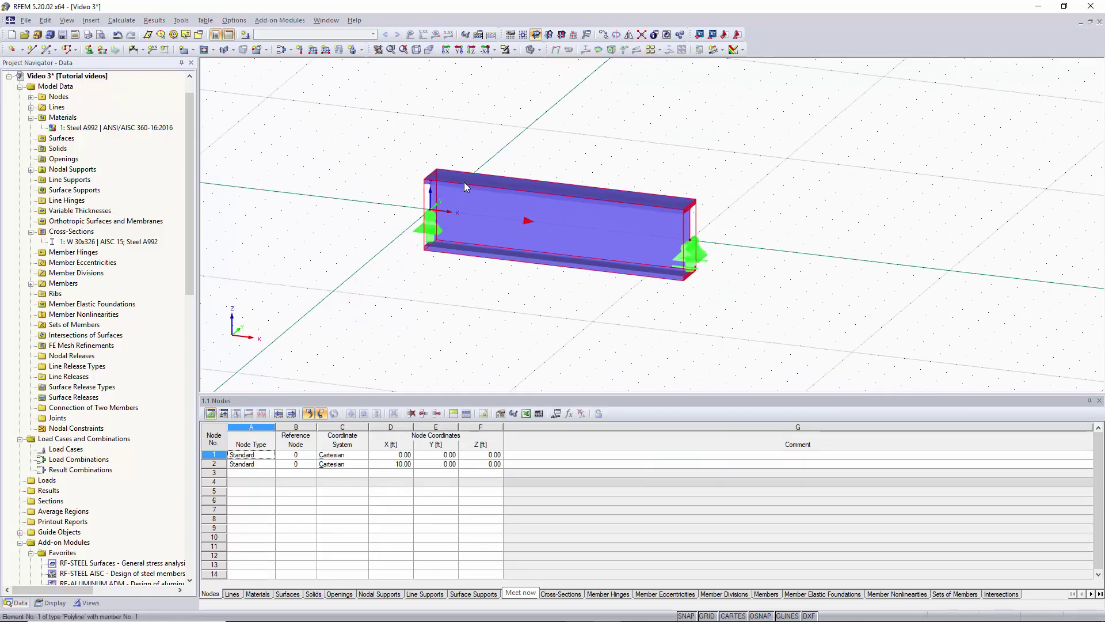
{"action": "scroll", "coordinate": [106, 308], "scroll_direction": "down", "scroll_amount": 3}
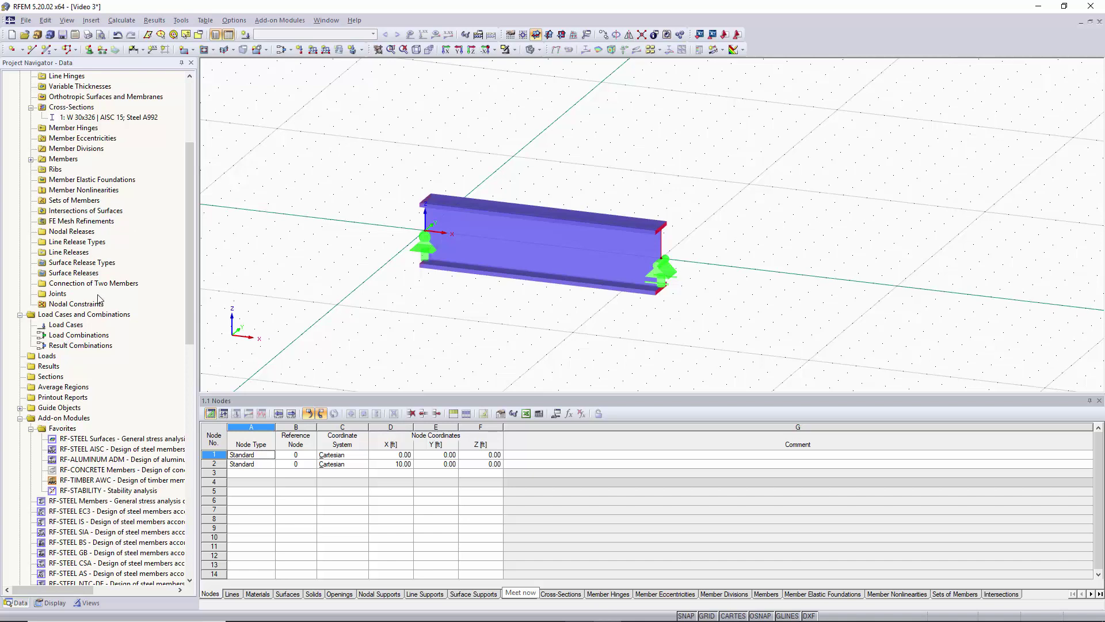
{"action": "right_click", "coordinate": [70, 327]}
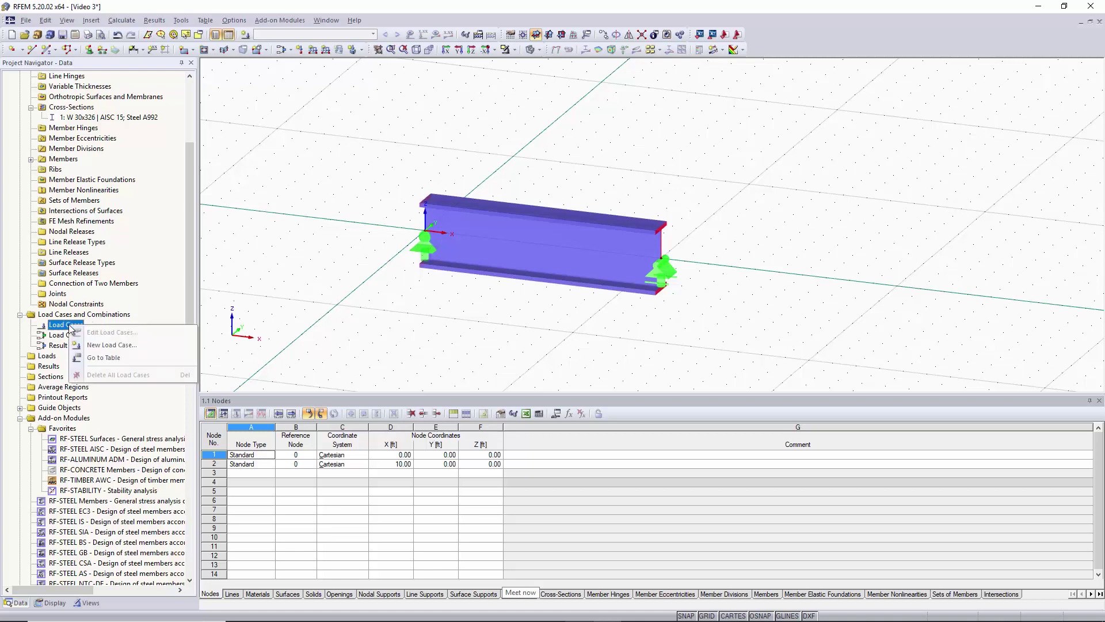
{"action": "left_click", "coordinate": [112, 345]}
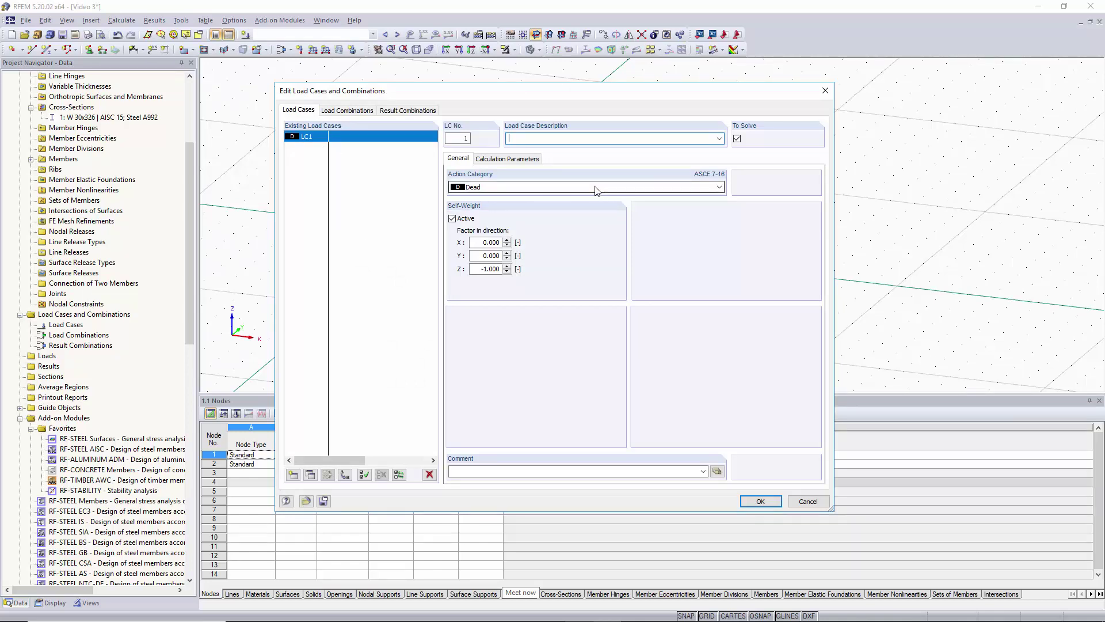
{"action": "left_click", "coordinate": [719, 187]}
{"action": "left_click", "coordinate": [576, 196]}
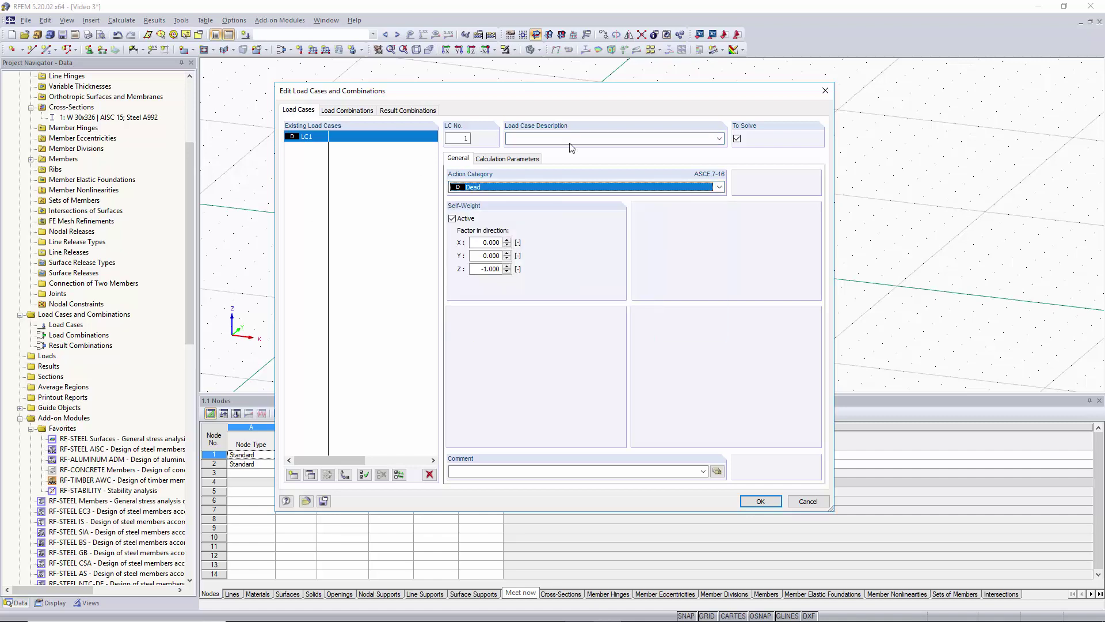
{"action": "left_click", "coordinate": [574, 137]}
{"action": "type", "text": "Dead load"}
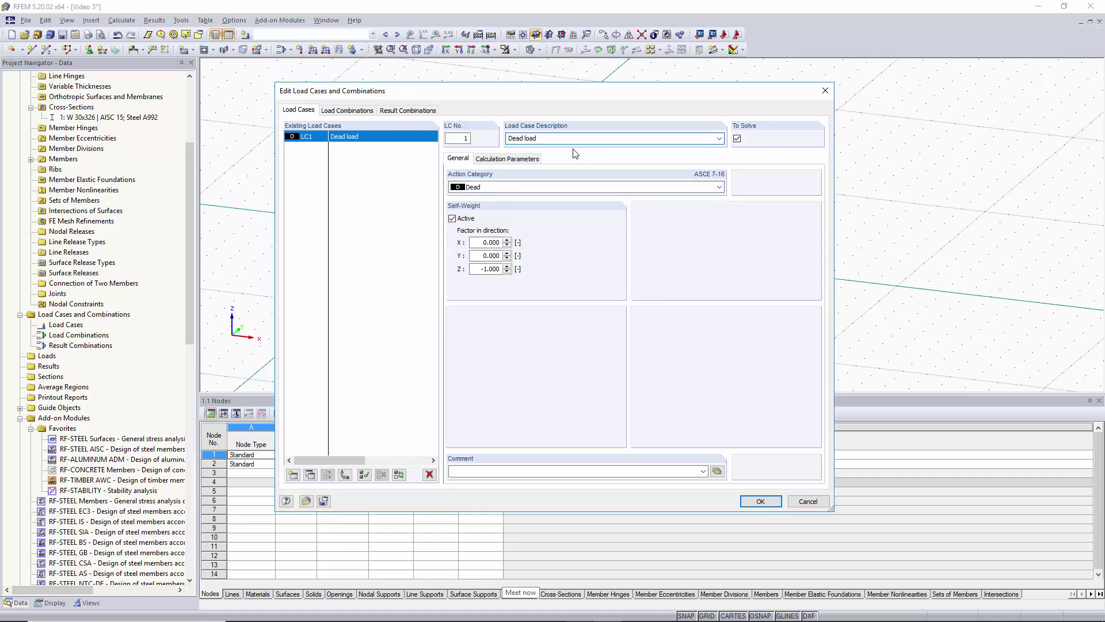
{"action": "left_click", "coordinate": [763, 502]}
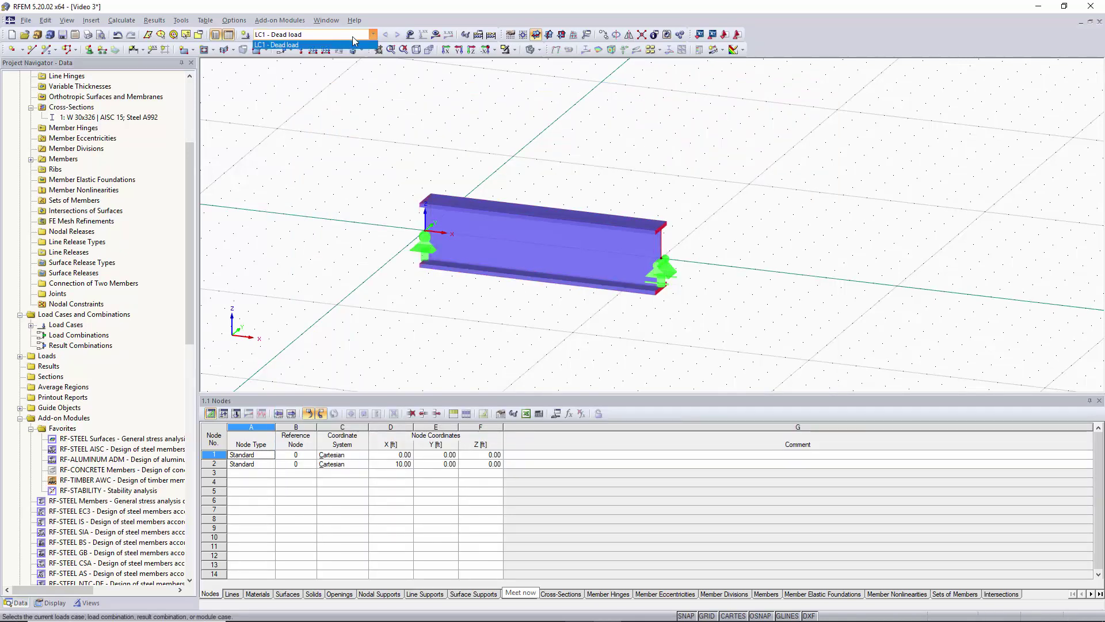
Step: Define a new member load in the dead load case as a uniform force of -1 kip/ft in global direction ZL
{"action": "left_click", "coordinate": [19, 355]}
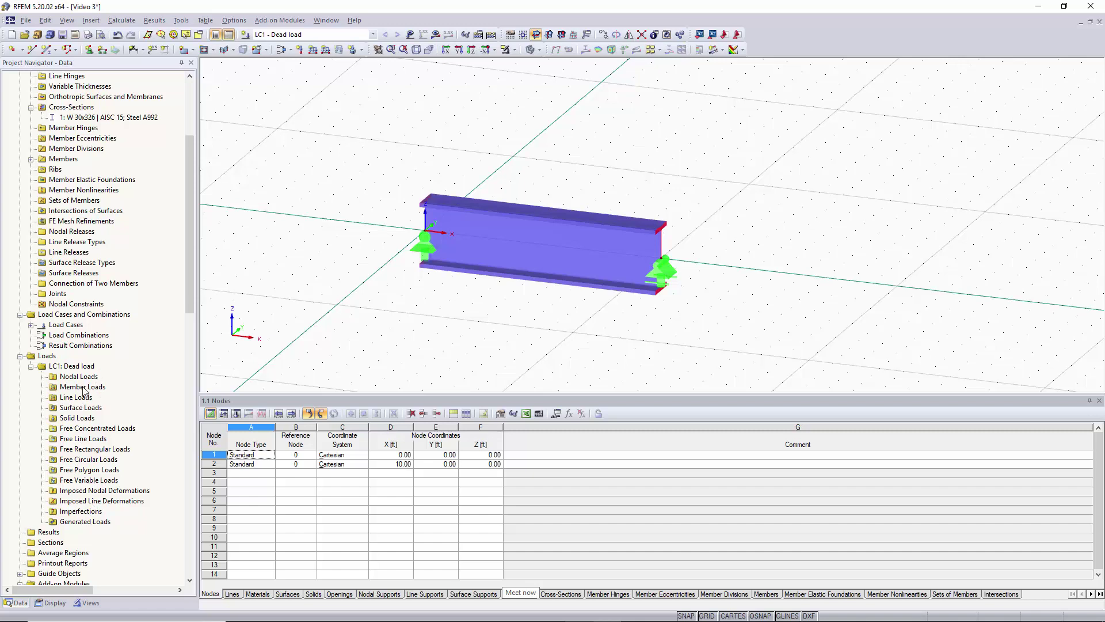
{"action": "right_click", "coordinate": [82, 388]}
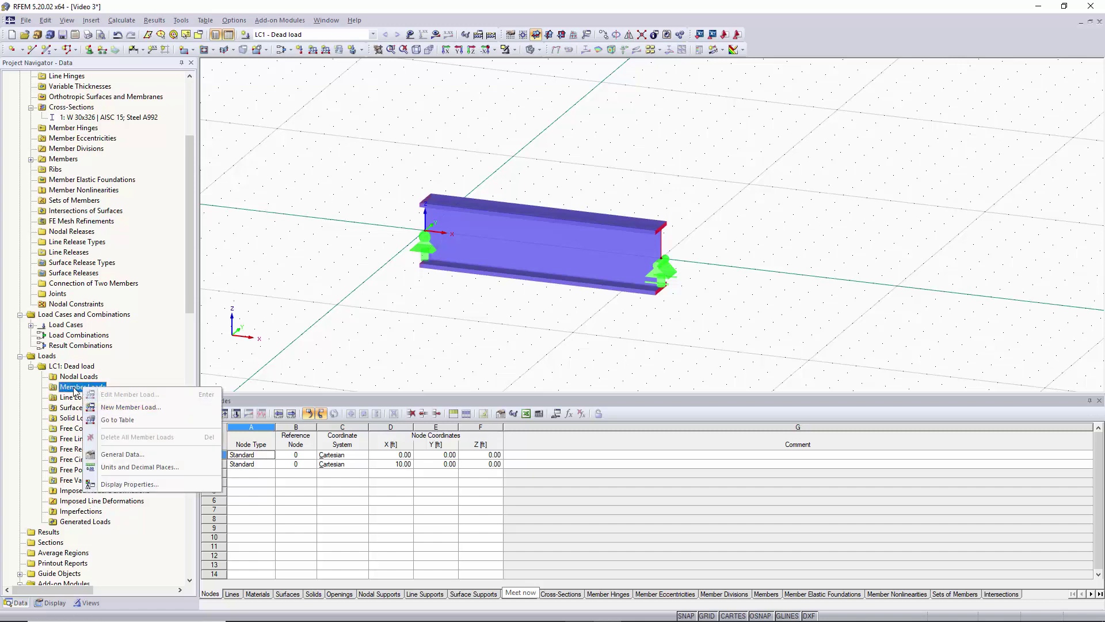
{"action": "left_click", "coordinate": [147, 408]}
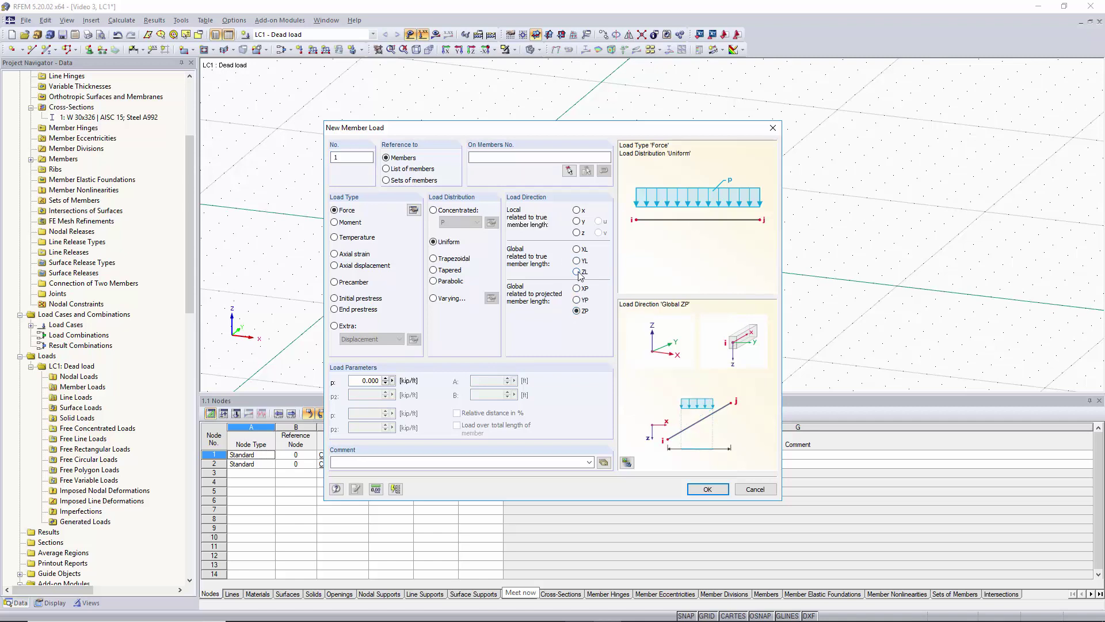
{"action": "left_click", "coordinate": [577, 311]}
{"action": "left_click", "coordinate": [577, 272]}
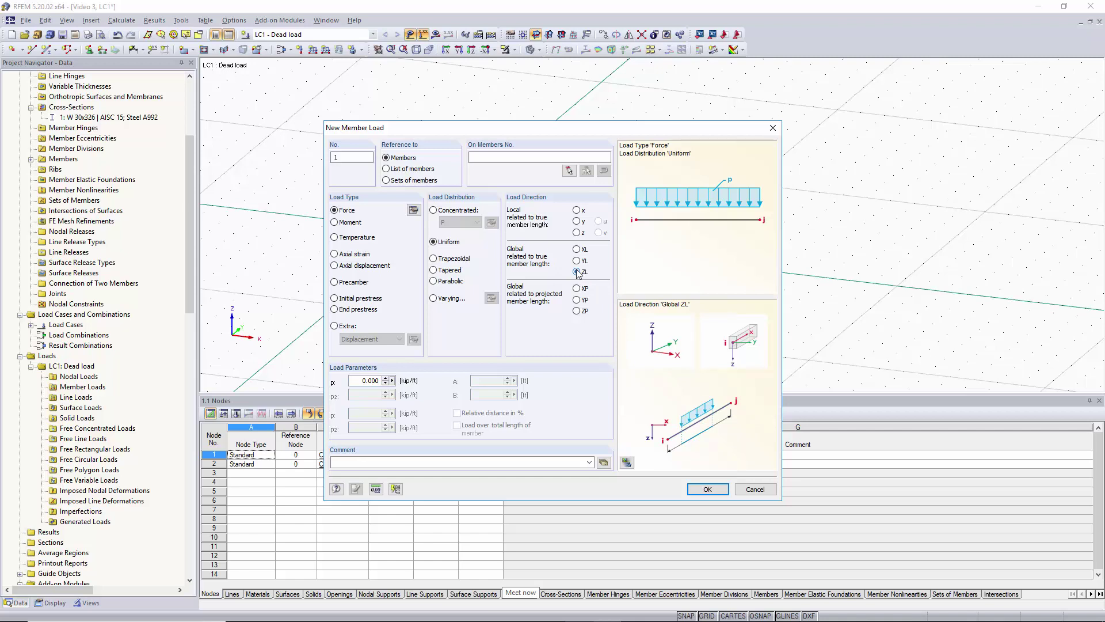
{"action": "left_click", "coordinate": [372, 381]}
Step: Assign the new uniform load to member 1 by picking the beam in the model, and apply it
{"action": "left_click", "coordinate": [520, 157]}
{"action": "left_click", "coordinate": [569, 171]}
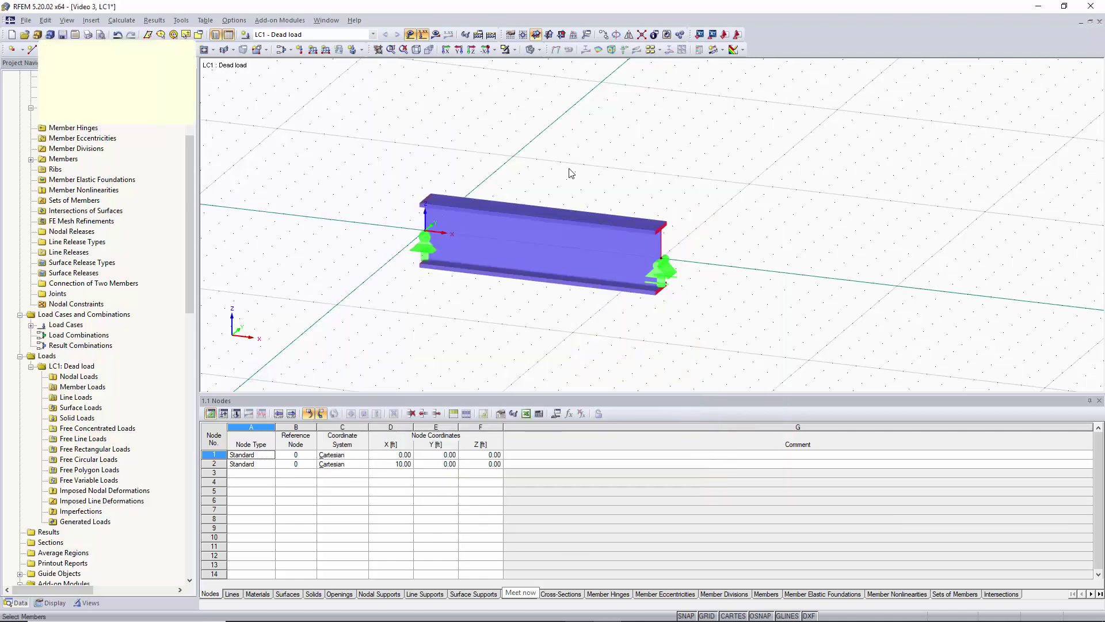
{"action": "left_click", "coordinate": [569, 223]}
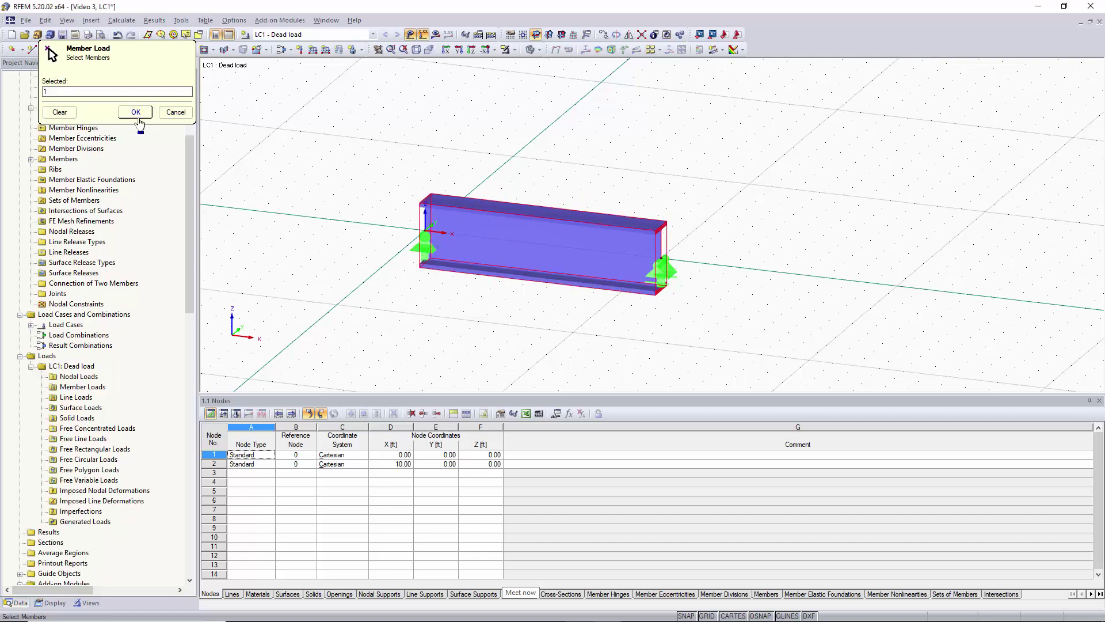
{"action": "left_click", "coordinate": [136, 113]}
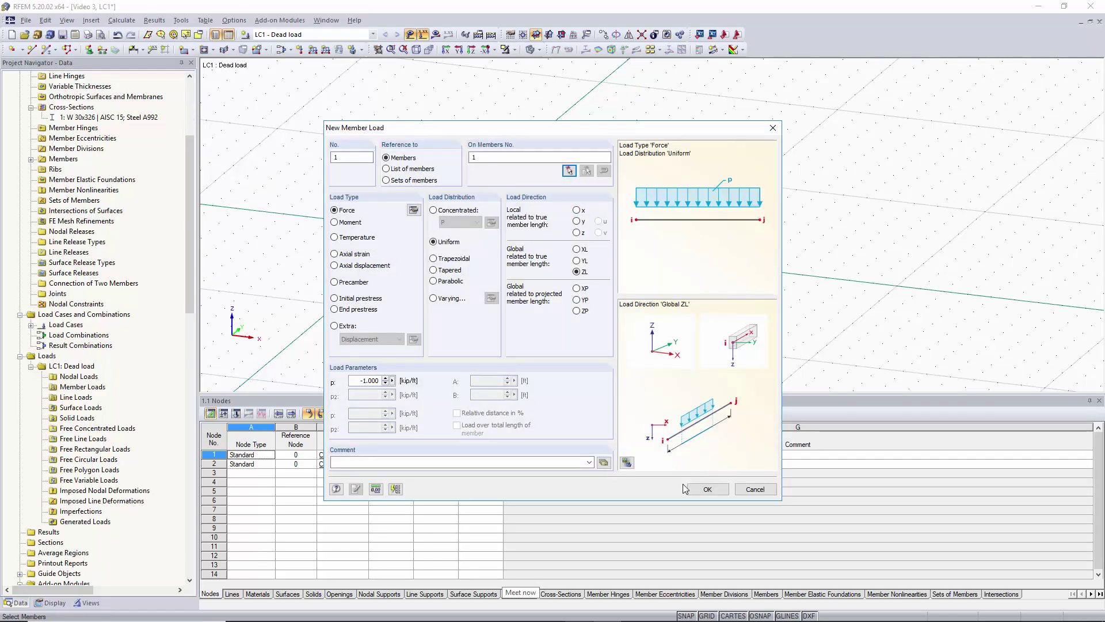
{"action": "left_click", "coordinate": [712, 489]}
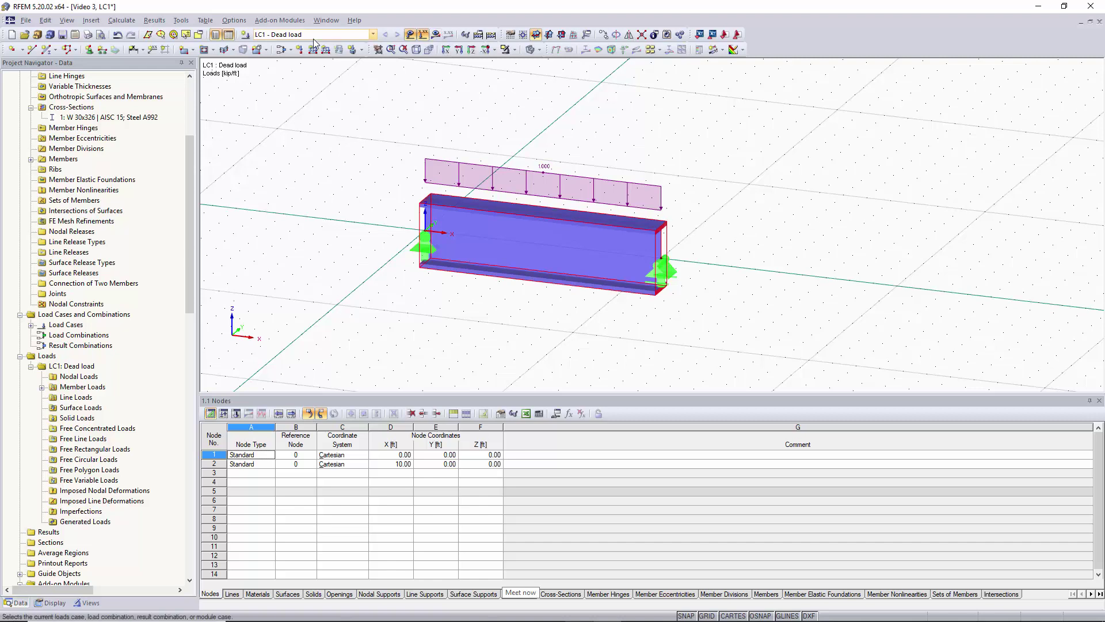
Step: Calculate load case LC1 and display the bending moment My diagram for the beam
{"action": "left_click", "coordinate": [437, 35]}
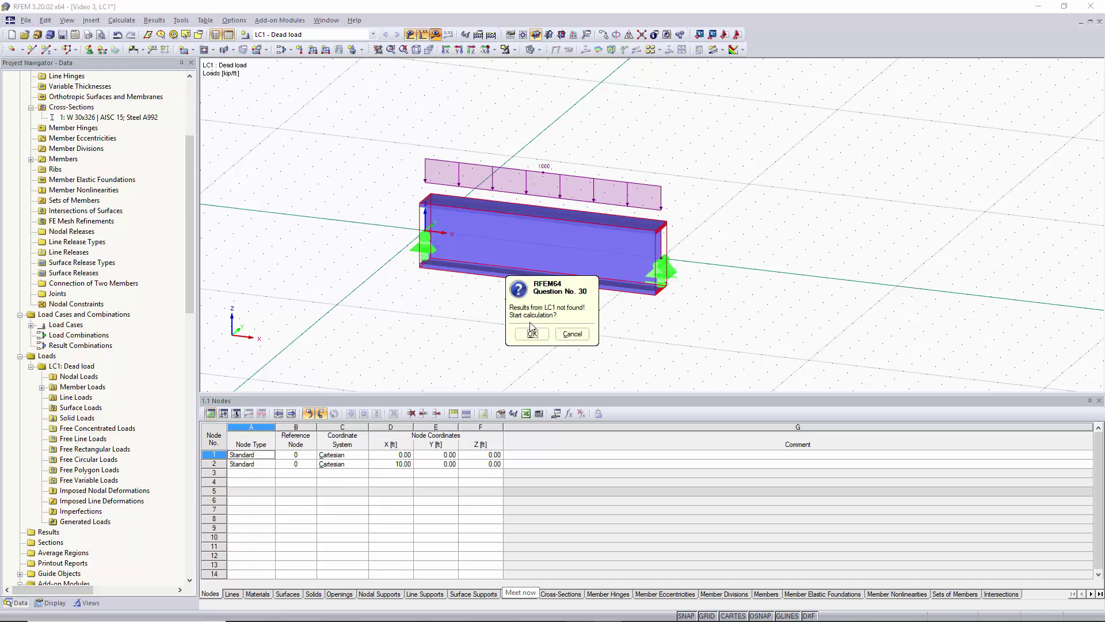
{"action": "left_click", "coordinate": [532, 335]}
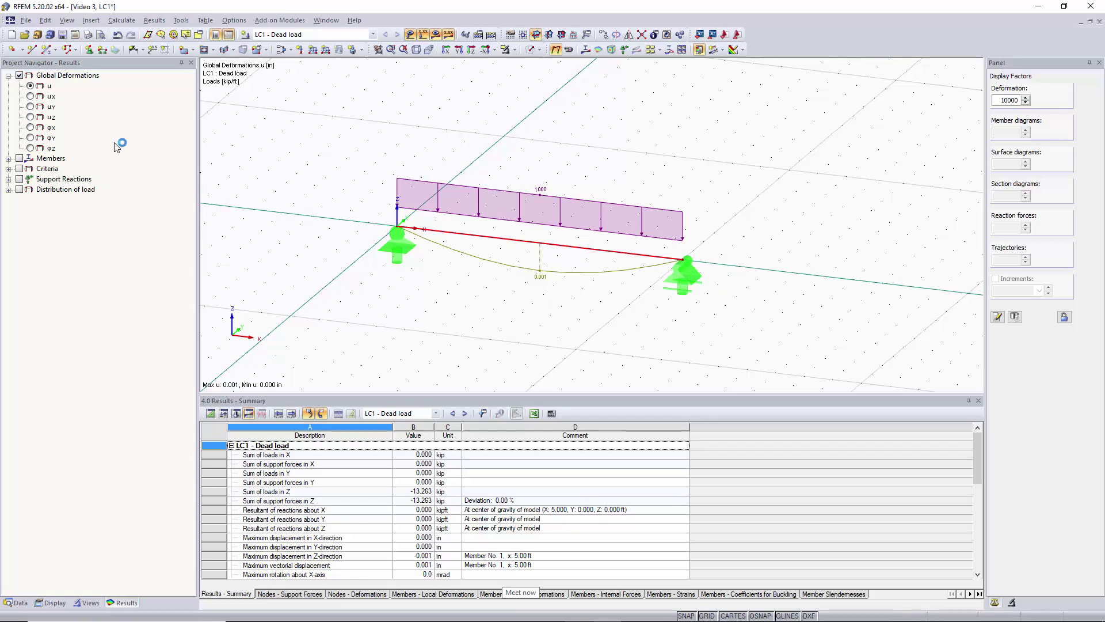
{"action": "left_click", "coordinate": [9, 158]}
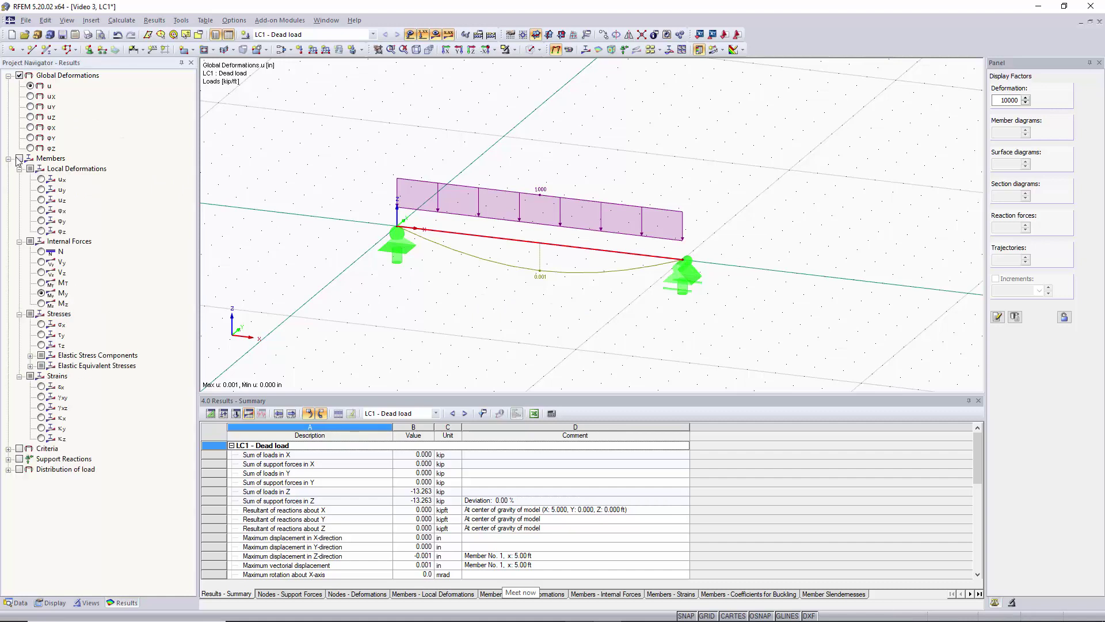
{"action": "left_click", "coordinate": [19, 158]}
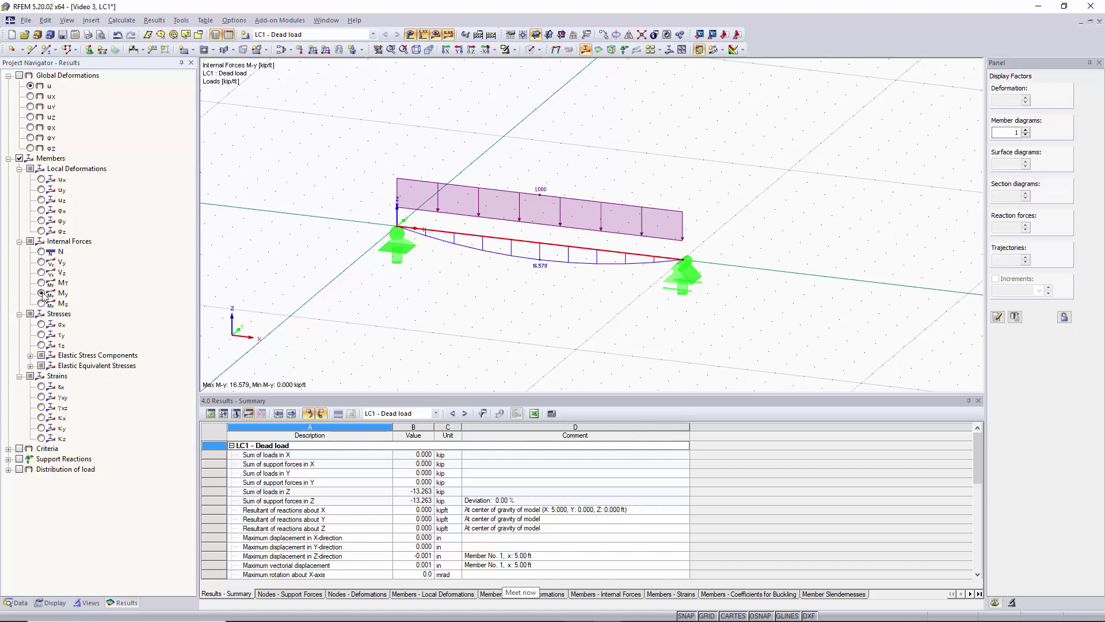
{"action": "scroll", "coordinate": [547, 271], "scroll_direction": "up", "scroll_amount": 3}
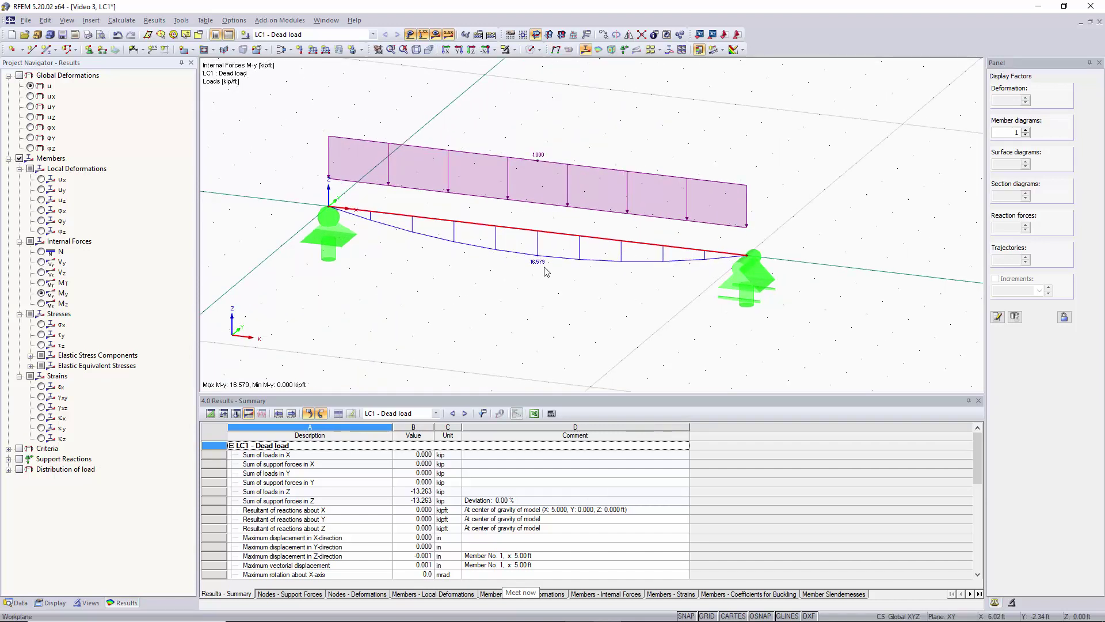